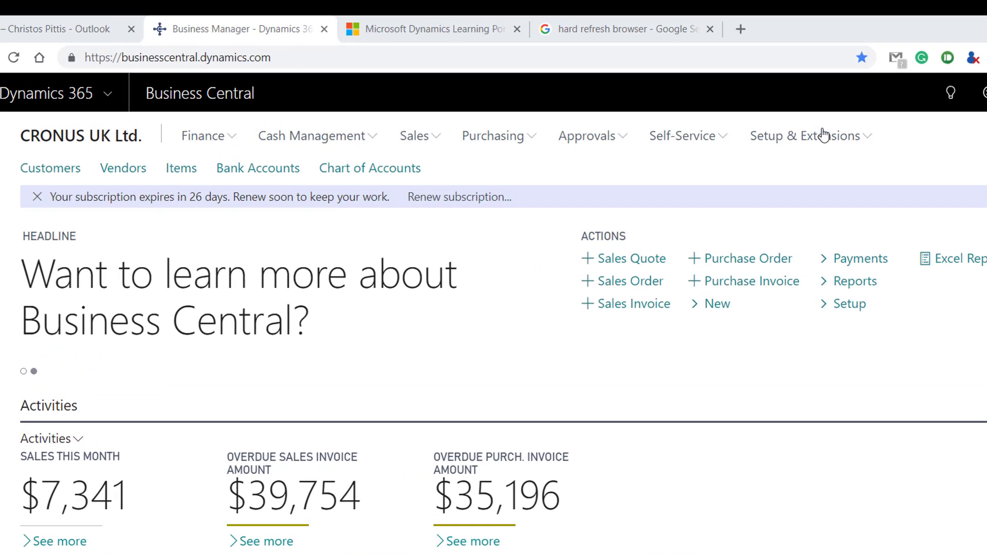
Launch the Set up reporting data assisted setup guide and choose 'Create a new data set'
{"action": "left_click", "coordinate": [814, 137]}
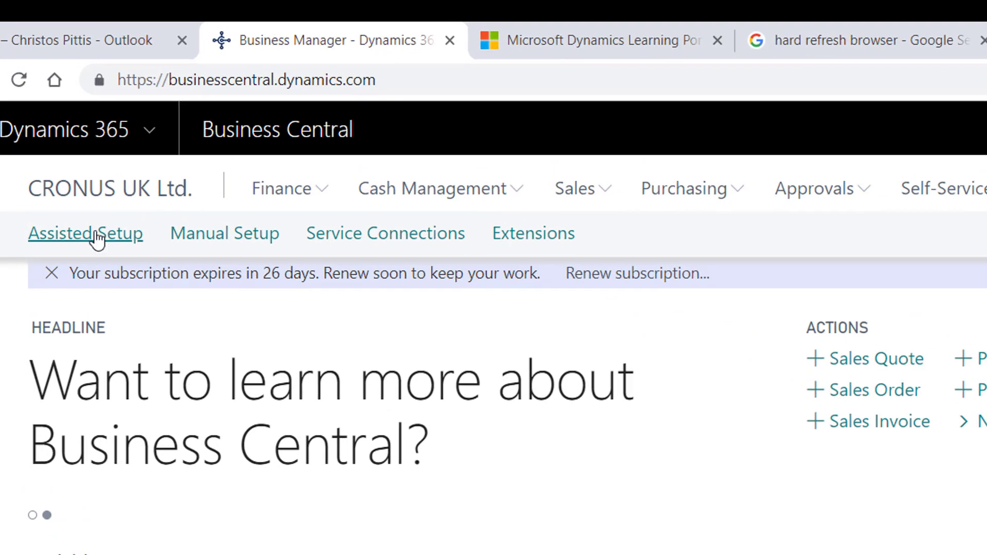
{"action": "left_click", "coordinate": [77, 189]}
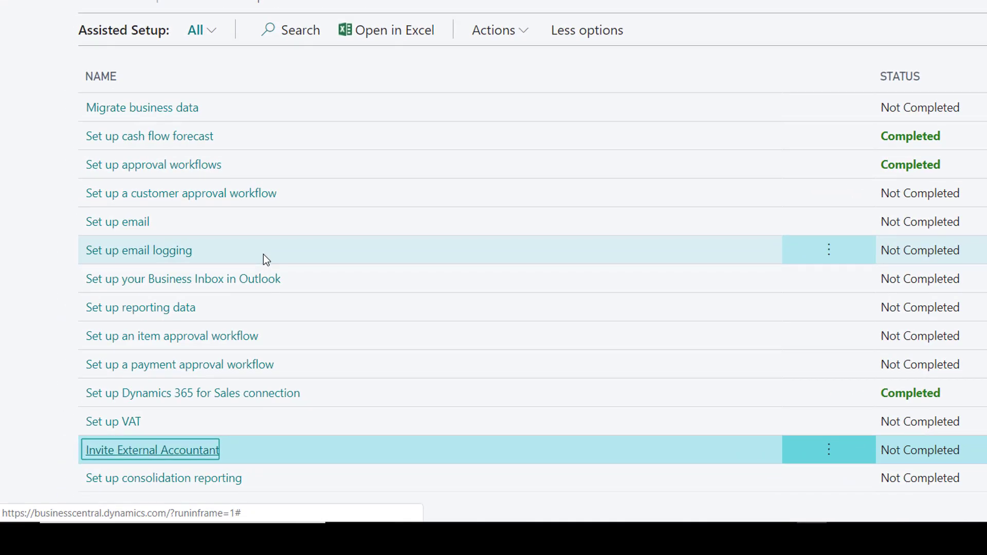
{"action": "left_click", "coordinate": [168, 309]}
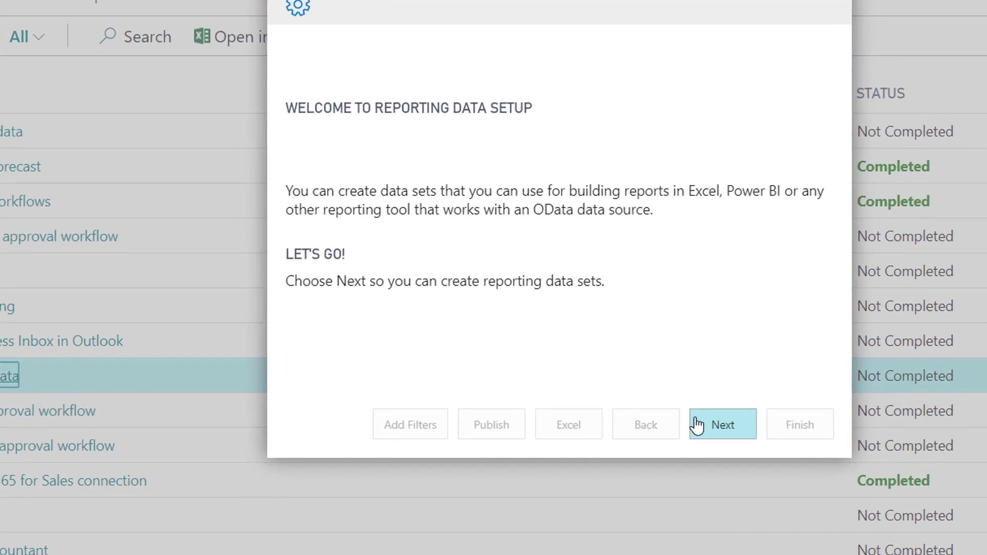
{"action": "left_click", "coordinate": [705, 425]}
{"action": "left_click", "coordinate": [484, 84]}
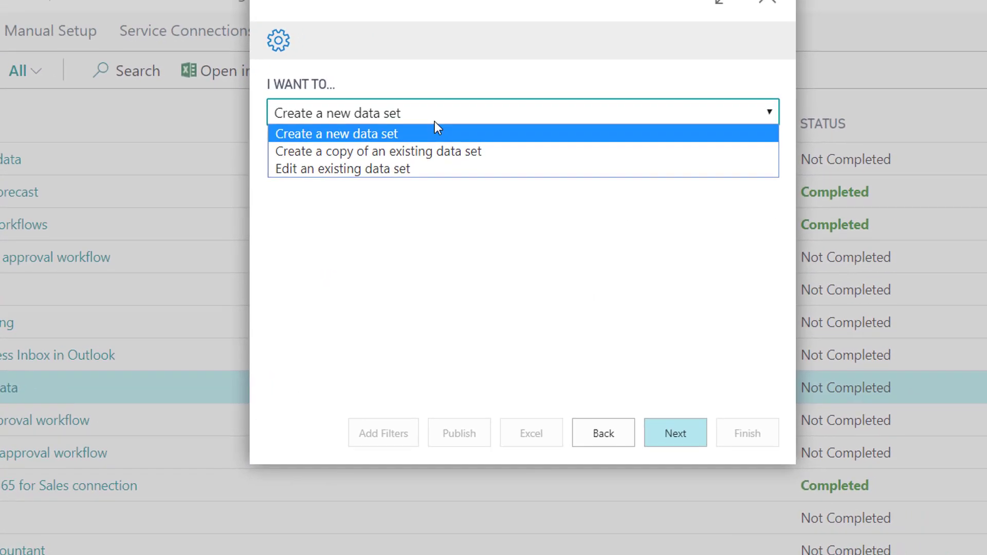
{"action": "left_click", "coordinate": [404, 137]}
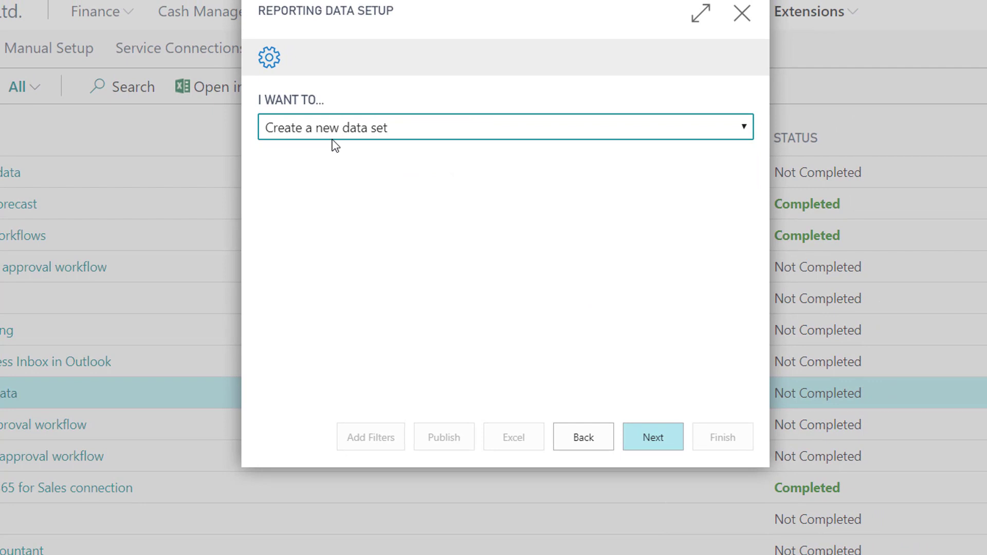
{"action": "left_click", "coordinate": [664, 441]}
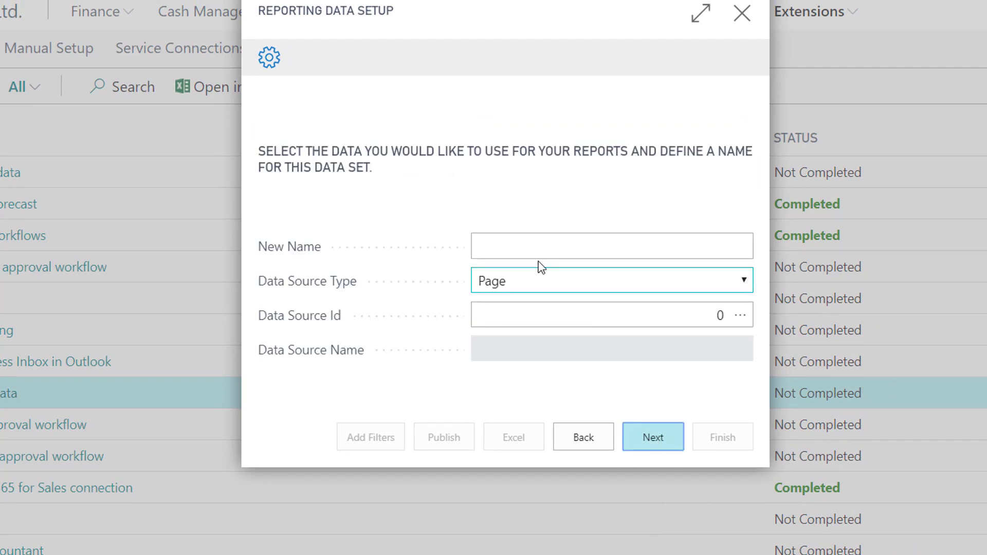
Name the data set 'Purchase Orders not received' with source Page 56 Purchase Orders
{"action": "left_click", "coordinate": [520, 245]}
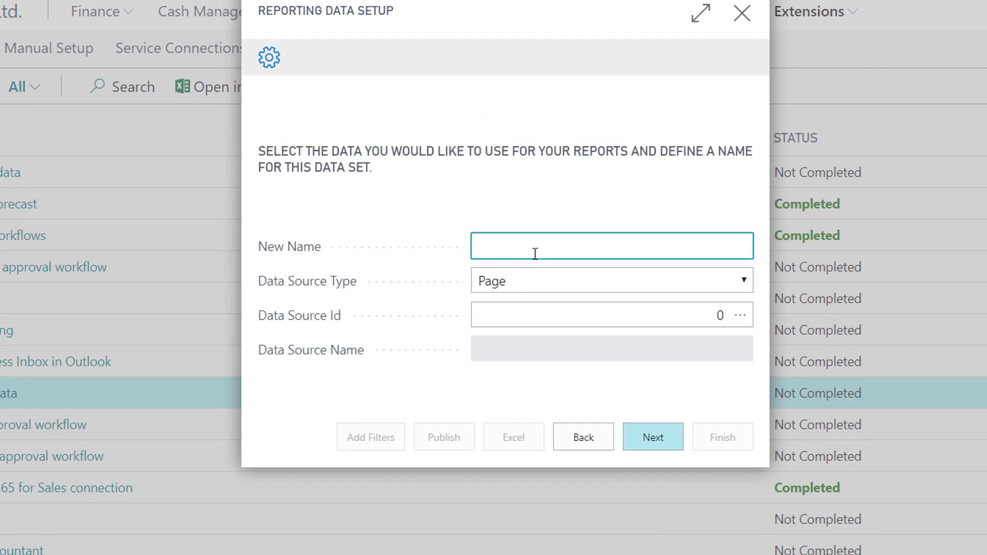
{"action": "type", "text": "Purchase Orders not recei"}
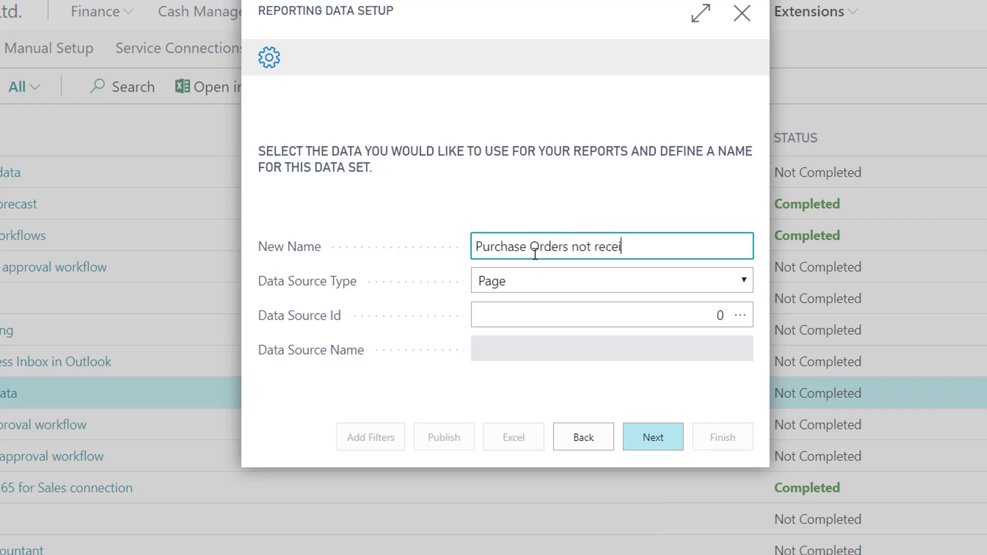
{"action": "type", "text": "ved"}
{"action": "left_click", "coordinate": [735, 319]}
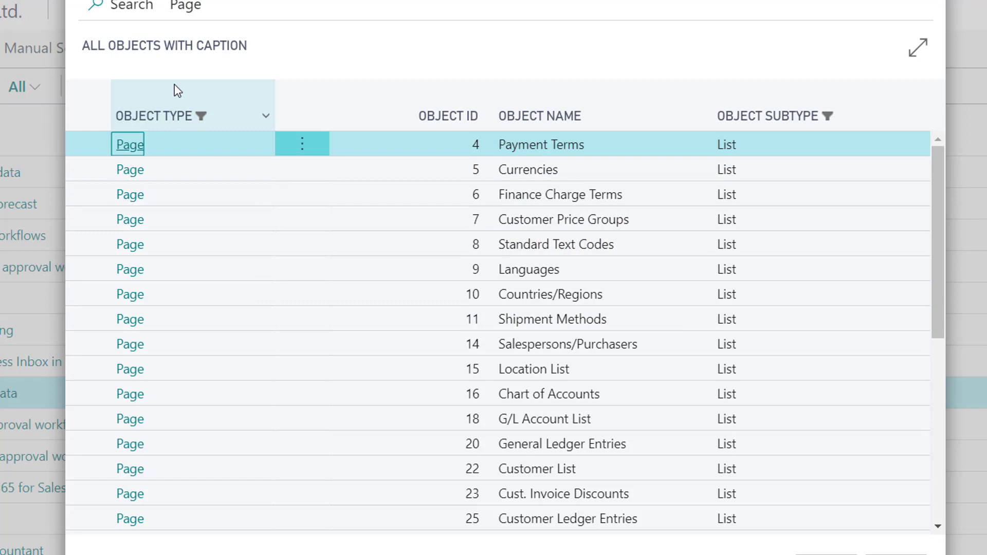
{"action": "left_click", "coordinate": [132, 7]}
{"action": "type", "text": "Pu"}
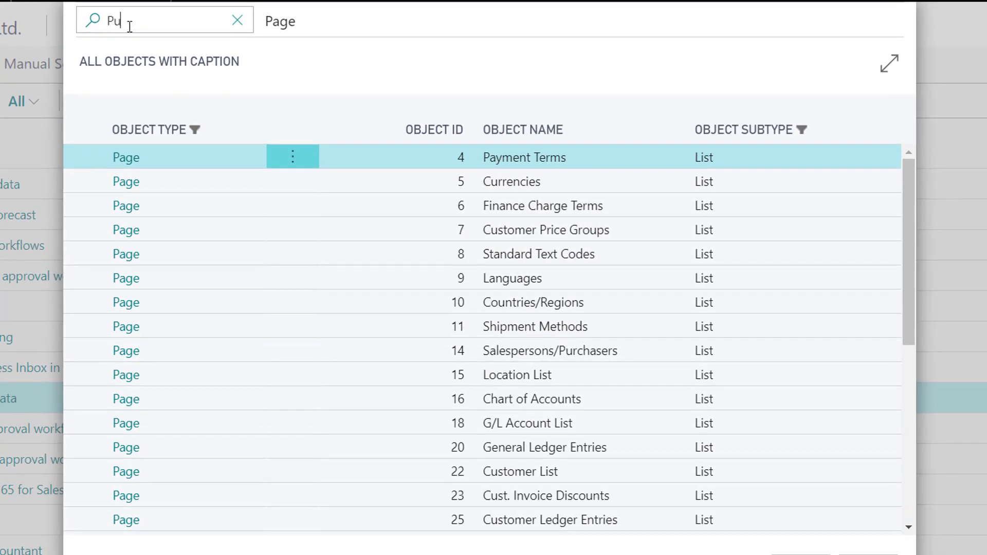
{"action": "type", "text": "rchase Orders"}
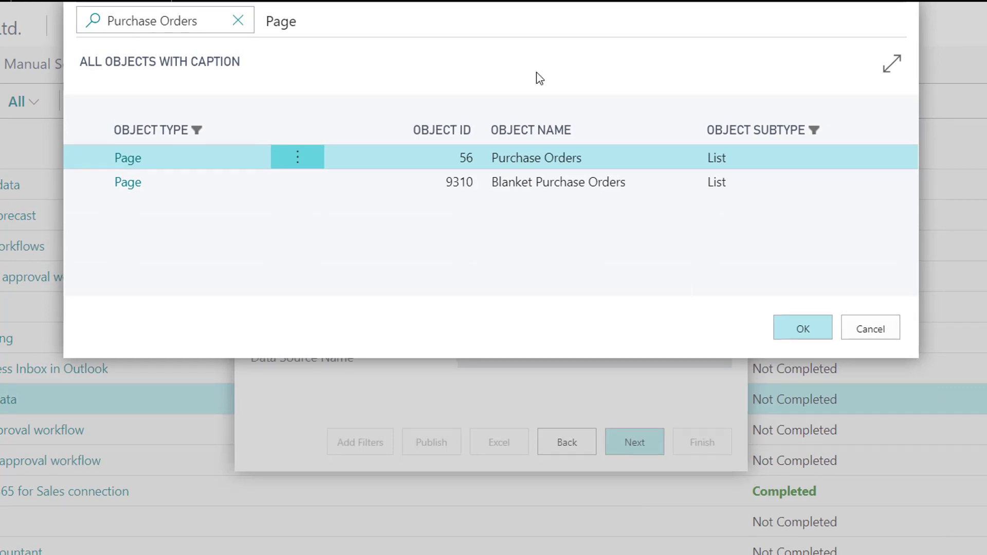
{"action": "left_click", "coordinate": [794, 331]}
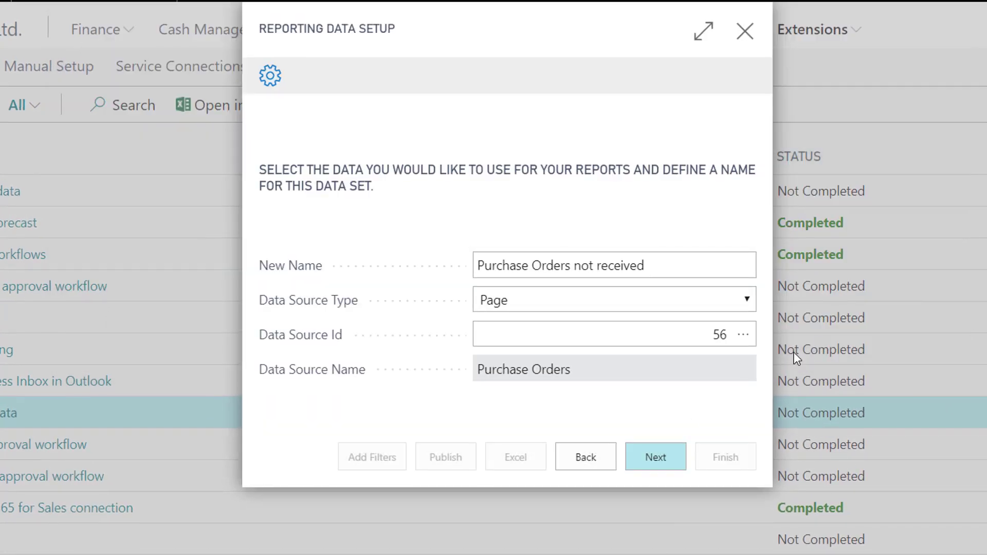
Untick Include for Line_Discount_Percent, keeping all other purchase order fields, and go to Add Filters
{"action": "left_click", "coordinate": [623, 501]}
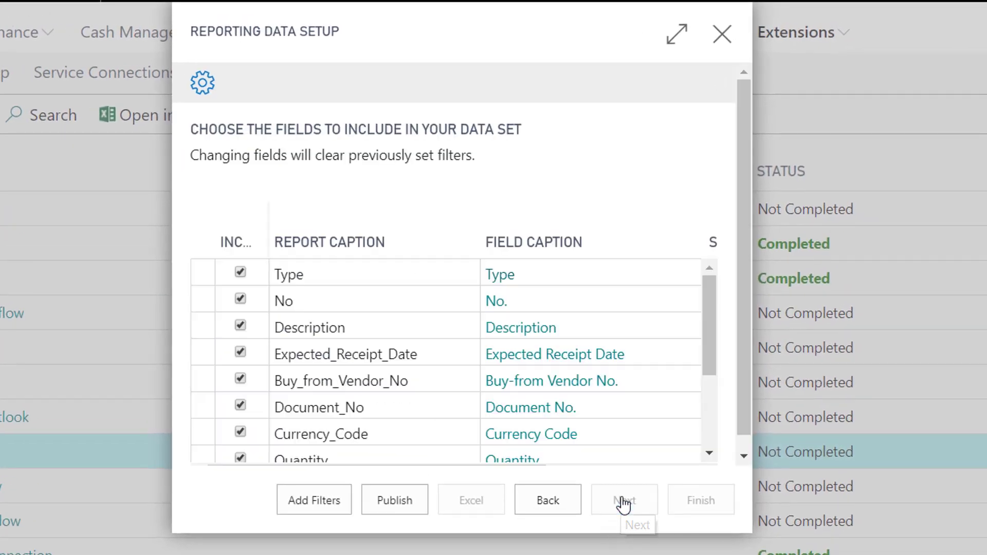
{"action": "scroll", "coordinate": [342, 406], "scroll_direction": "down", "scroll_amount": 2}
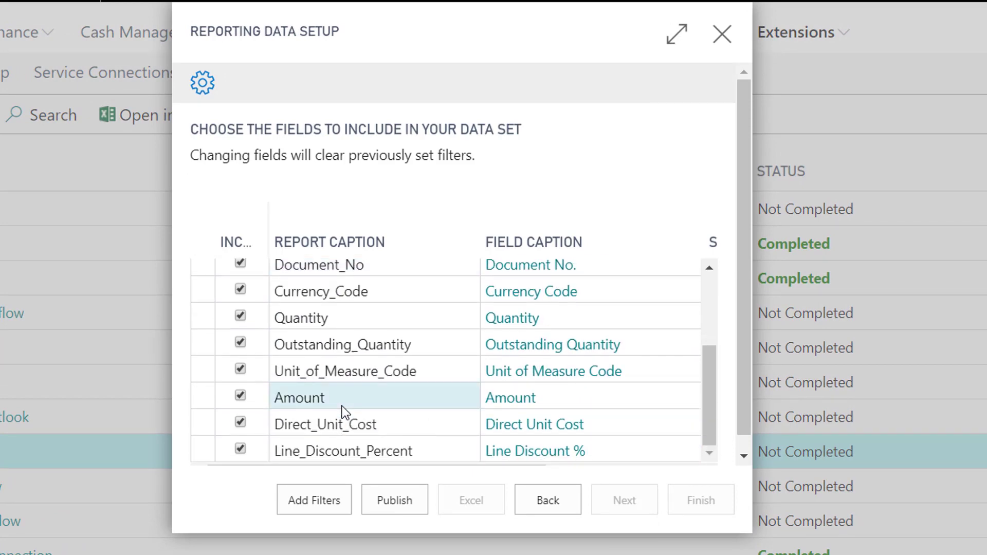
{"action": "scroll", "coordinate": [267, 417], "scroll_direction": "up", "scroll_amount": 2}
{"action": "scroll", "coordinate": [267, 417], "scroll_direction": "down", "scroll_amount": 2}
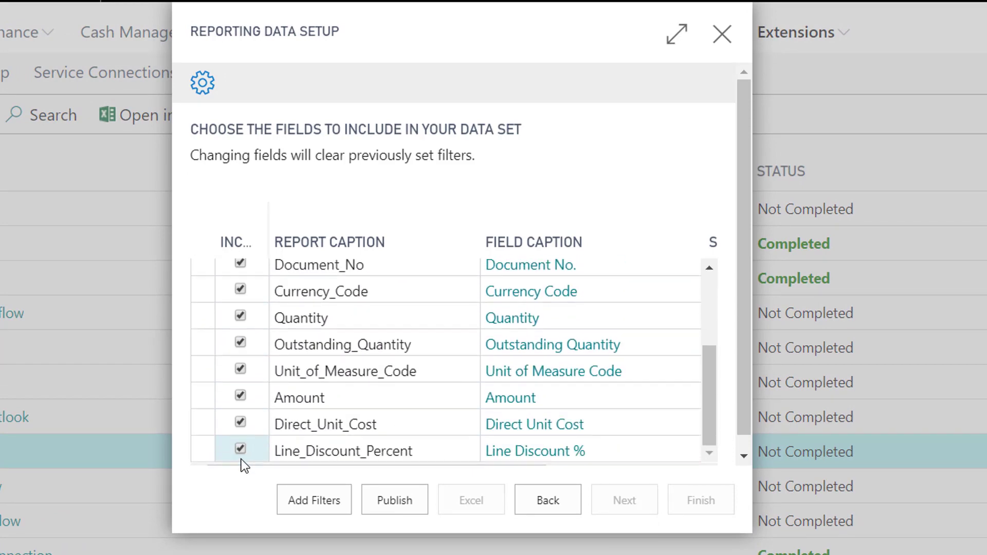
{"action": "left_click", "coordinate": [250, 449]}
{"action": "scroll", "coordinate": [263, 426], "scroll_direction": "up", "scroll_amount": 2}
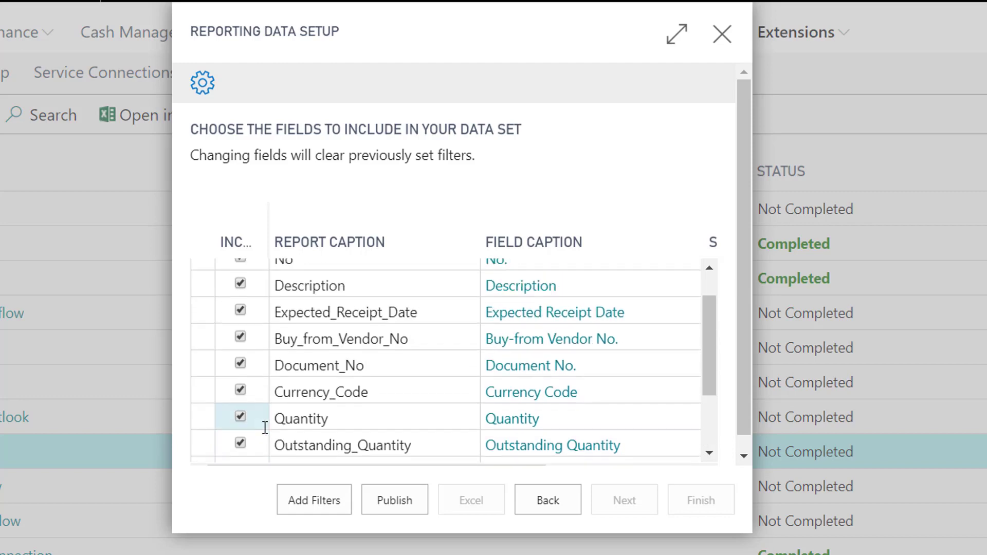
{"action": "scroll", "coordinate": [264, 428], "scroll_direction": "up", "scroll_amount": 1}
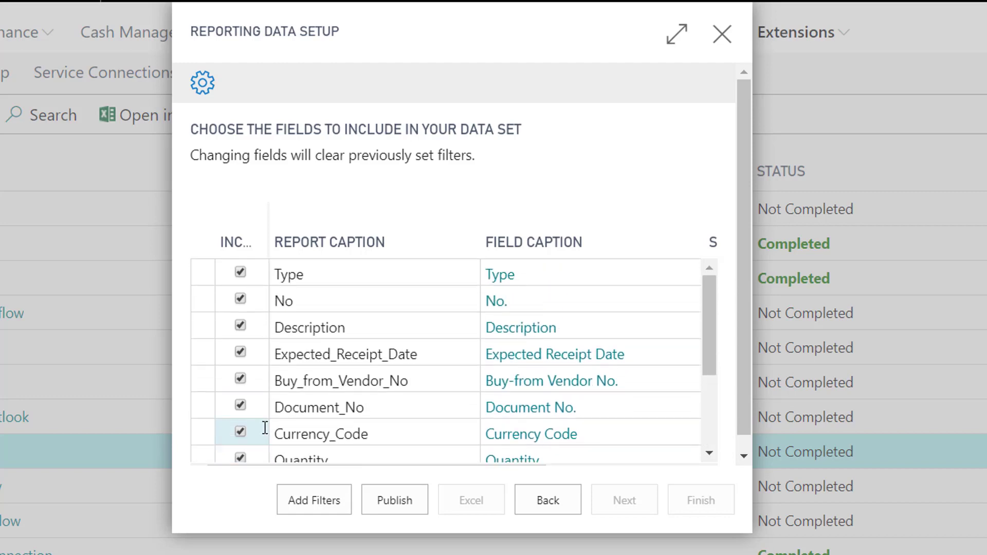
{"action": "scroll", "coordinate": [265, 428], "scroll_direction": "down", "scroll_amount": 3}
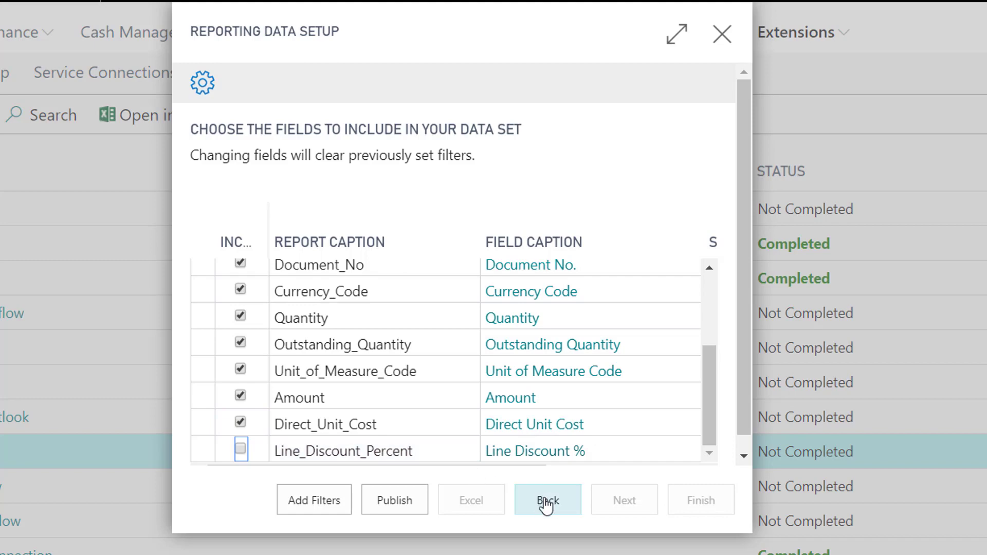
{"action": "left_click", "coordinate": [335, 504]}
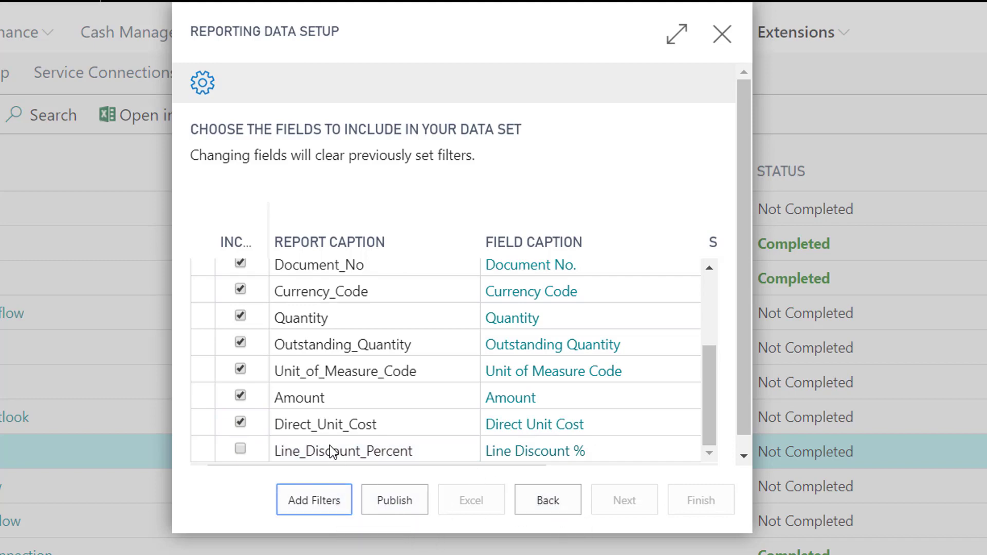
Filter Outstanding Quantity to >0, publish the data set, and export it to Excel
{"action": "left_click", "coordinate": [555, 474]}
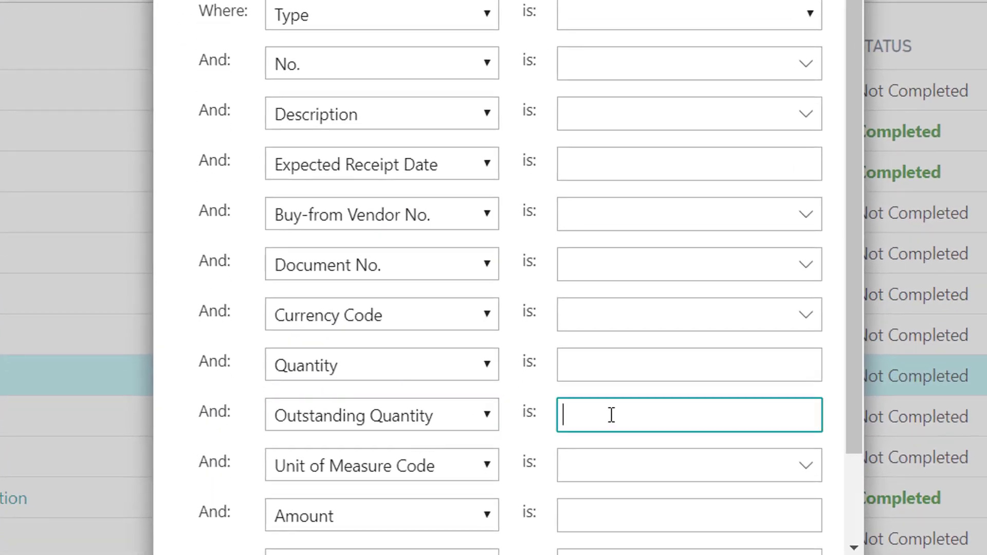
{"action": "type", "text": ">0"}
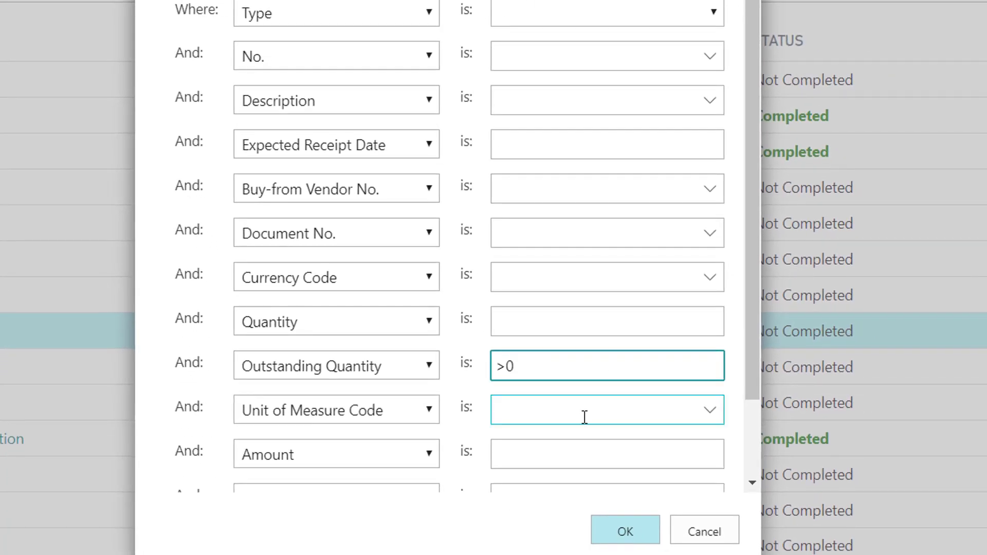
{"action": "left_click", "coordinate": [585, 417]}
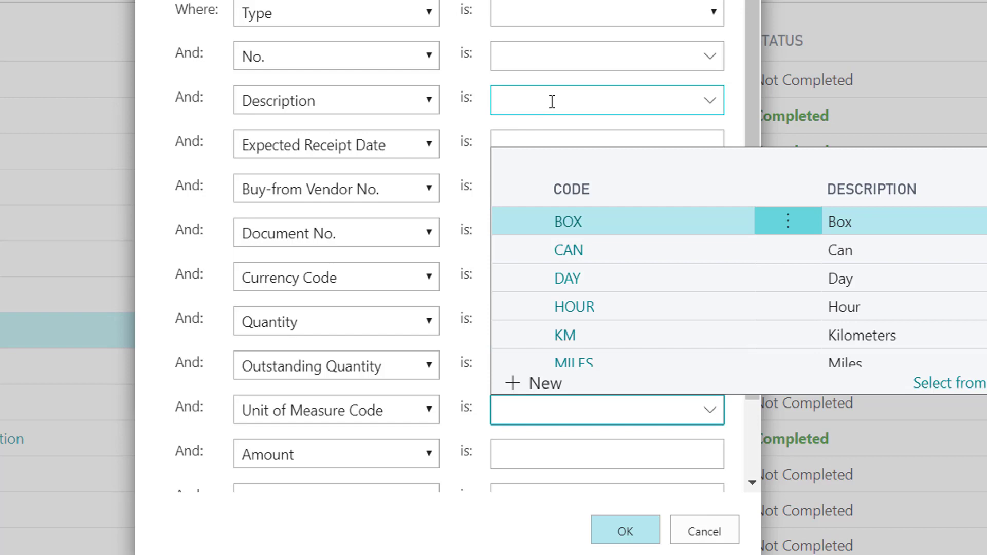
{"action": "left_click", "coordinate": [552, 101]}
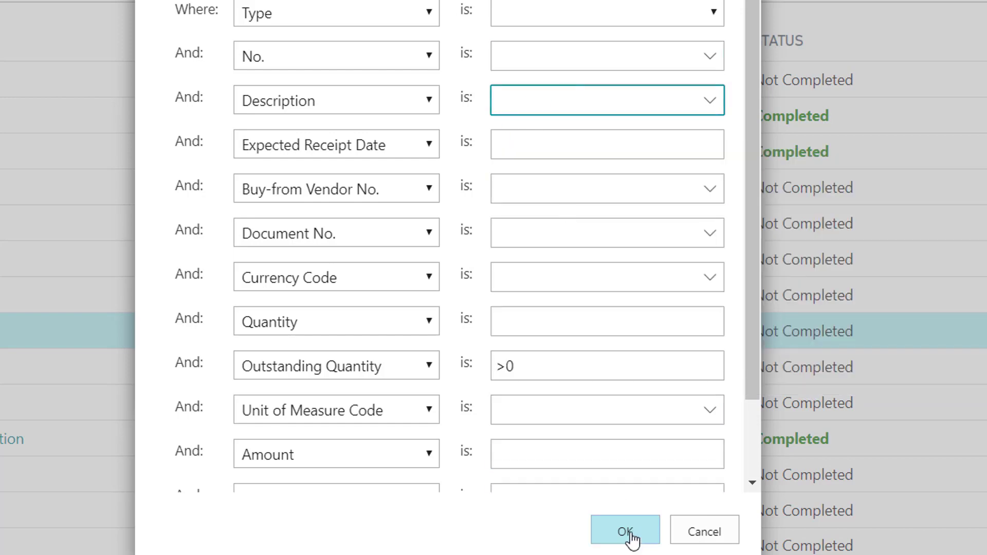
{"action": "left_click", "coordinate": [627, 535]}
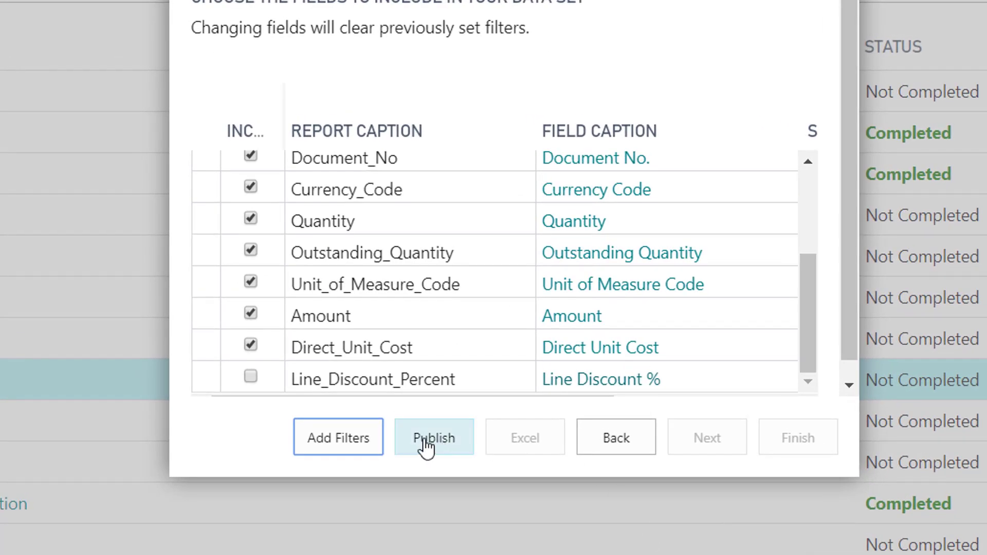
{"action": "left_click", "coordinate": [432, 445]}
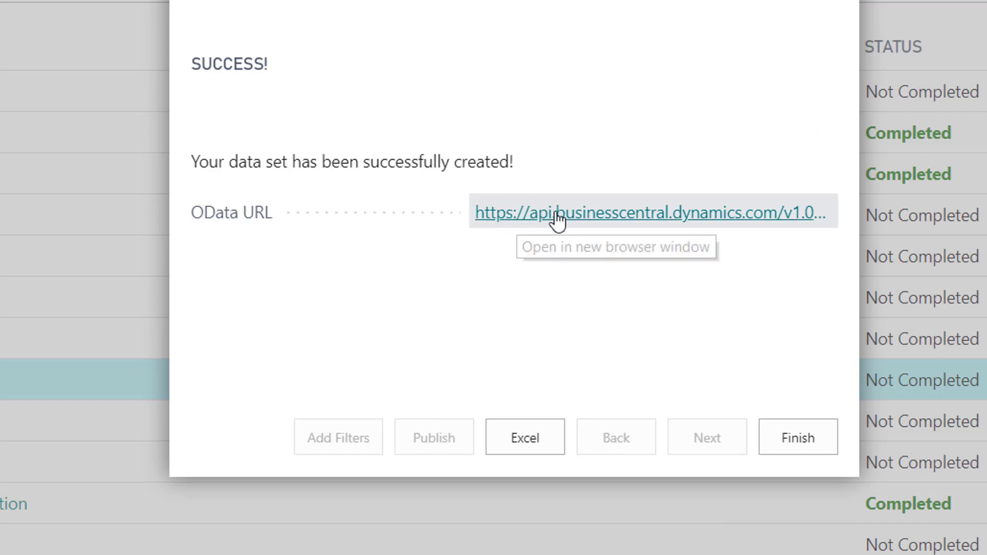
{"action": "left_click", "coordinate": [518, 441]}
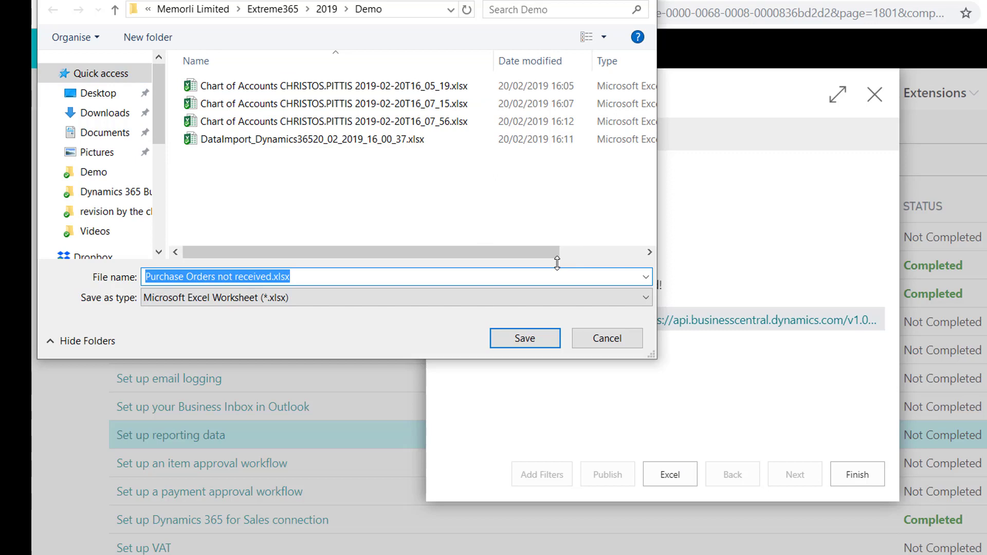
Save the export as Purchase Orders not received.xlsx and start a browser search for 'powerbi'
{"action": "left_click", "coordinate": [528, 338]}
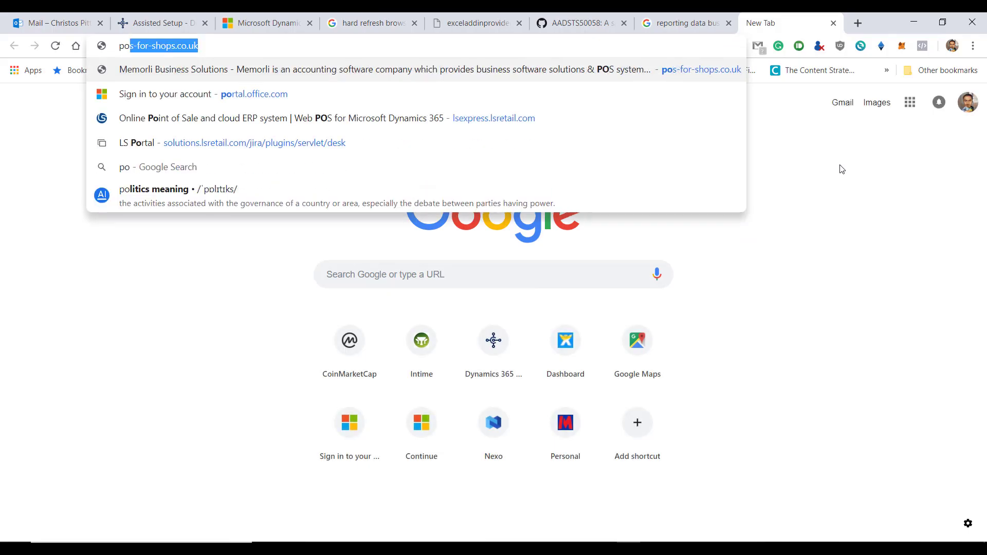
{"action": "type", "text": "werbi"}
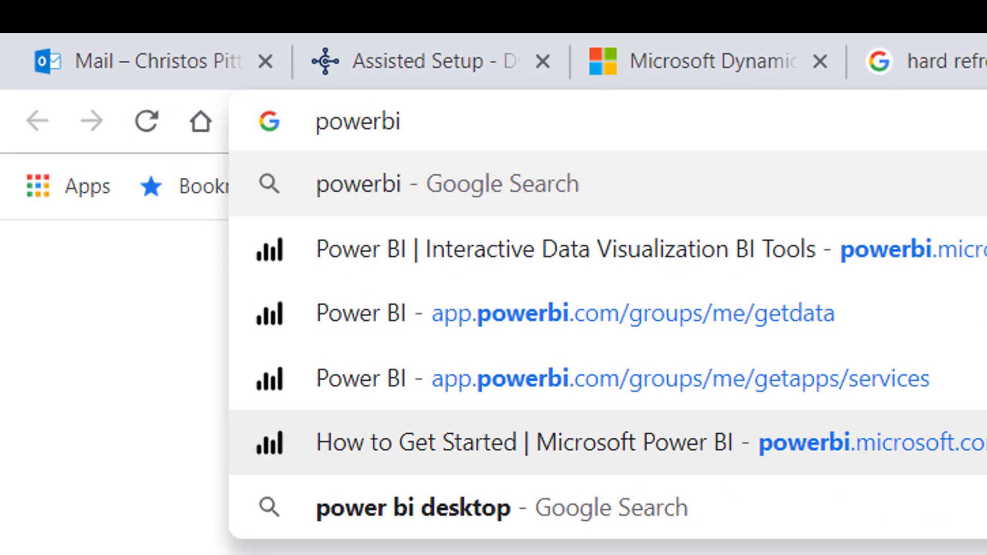
Find the Business Central Customers List app among Power BI's service apps by searching 'Business Ce'
{"action": "left_click", "coordinate": [524, 442]}
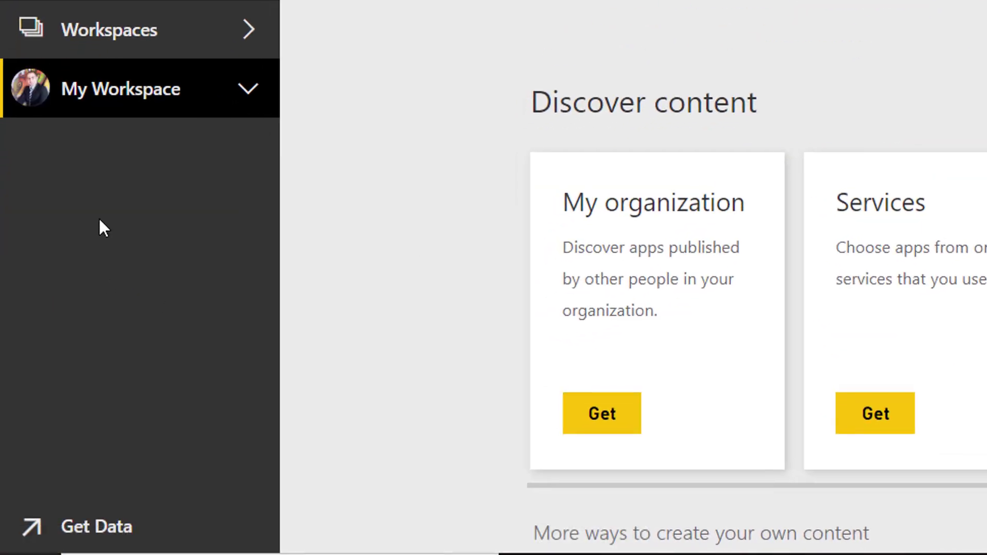
{"action": "left_click", "coordinate": [110, 533]}
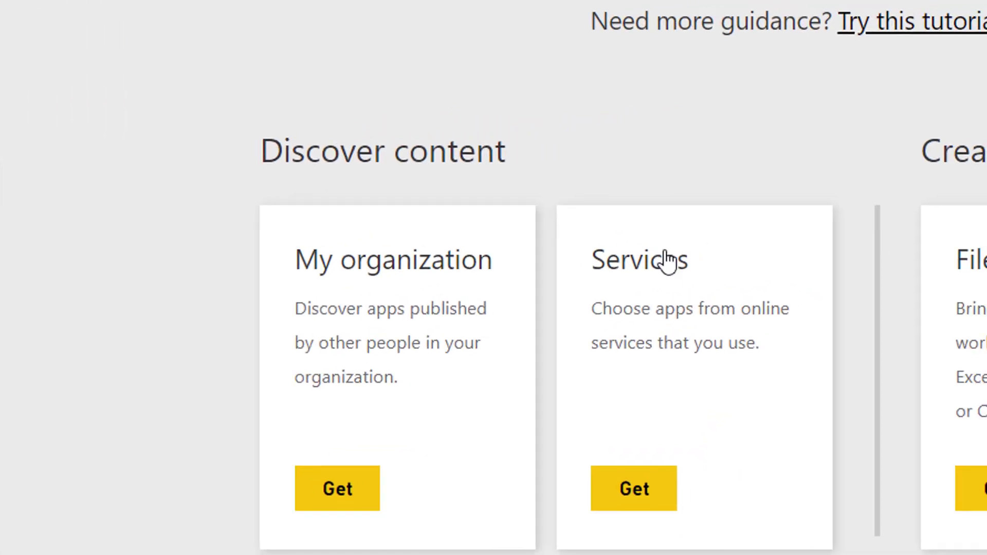
{"action": "left_click", "coordinate": [625, 488]}
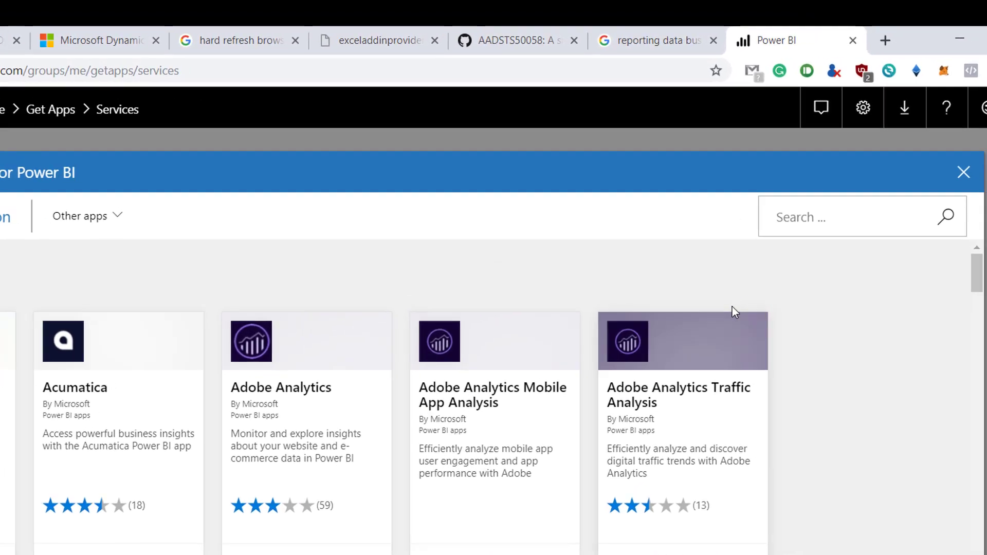
{"action": "left_click", "coordinate": [799, 227]}
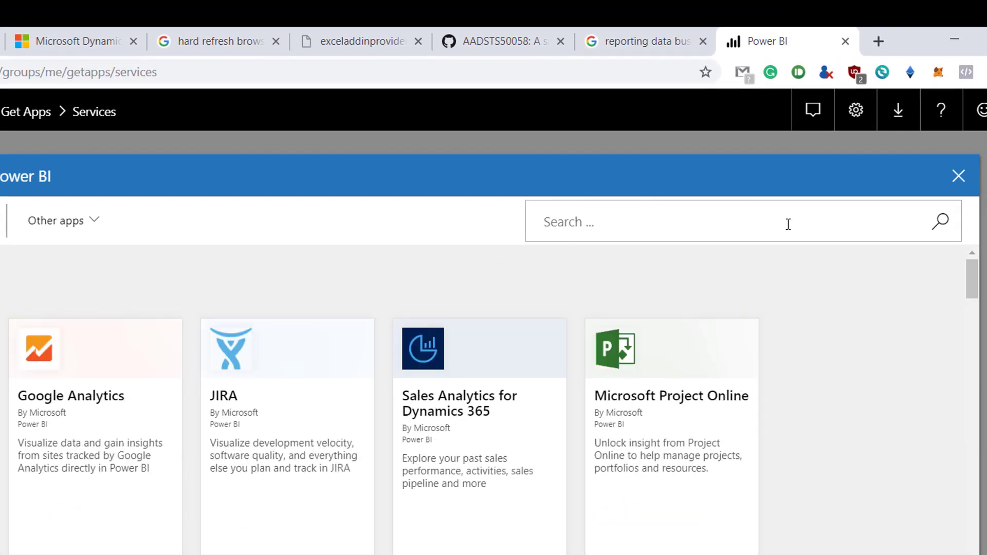
{"action": "type", "text": "Business Cet"}
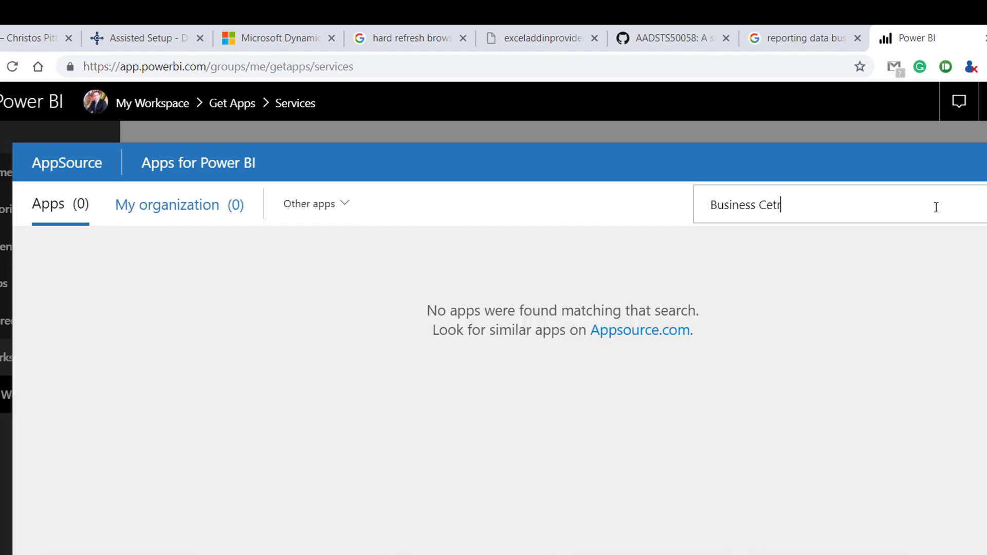
{"action": "type", "text": "r"}
{"action": "key", "text": "BackSpace"}
{"action": "key", "text": "BackSpace"}
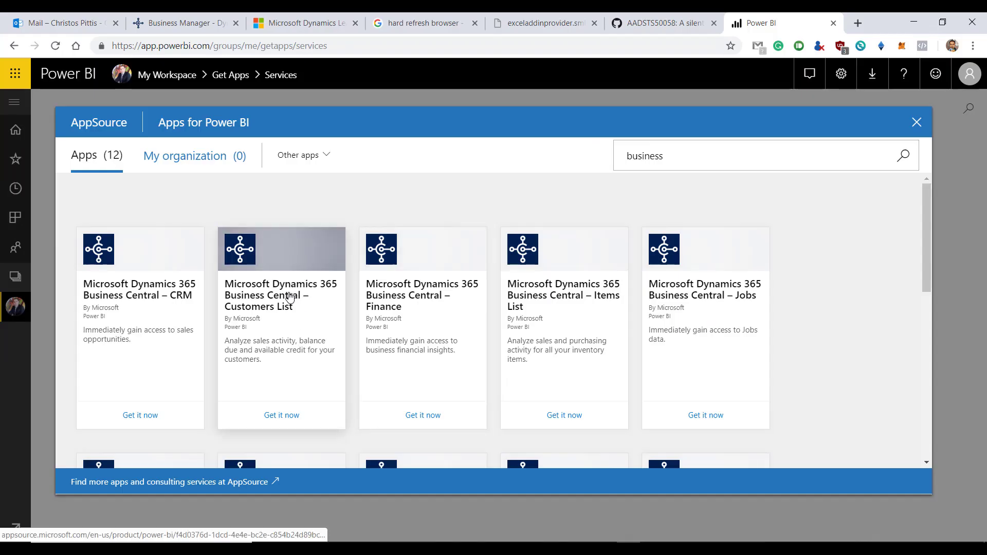
{"action": "left_click", "coordinate": [317, 397]}
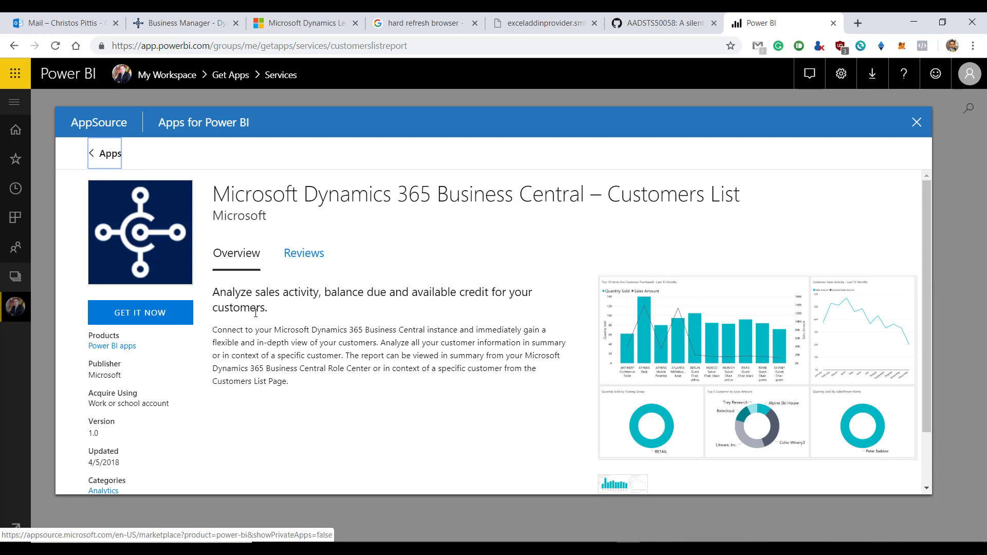
Install the Customers List app connected to company CRONUS UK Ltd
{"action": "left_click", "coordinate": [156, 315]}
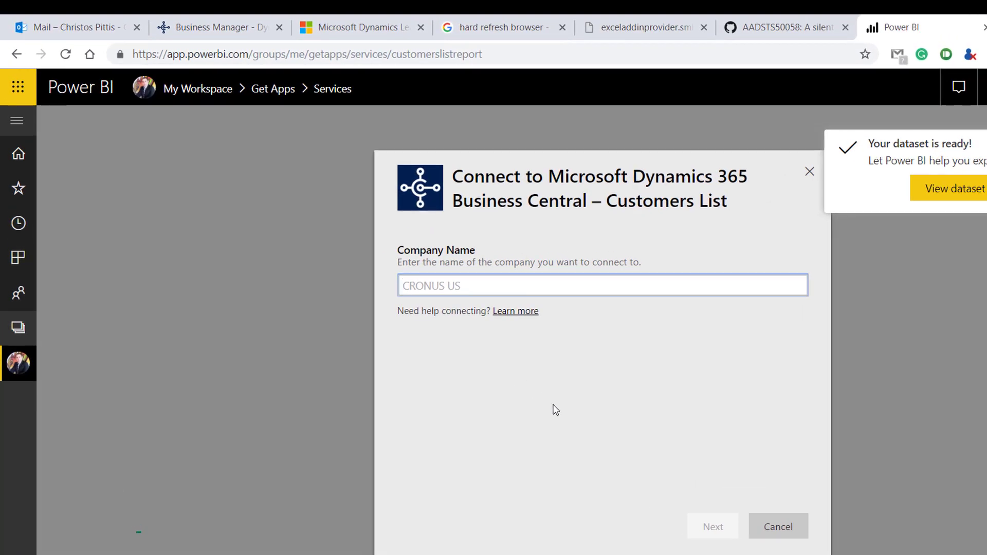
{"action": "type", "text": "CRONUS UK Ltd."}
{"action": "left_click", "coordinate": [713, 526]}
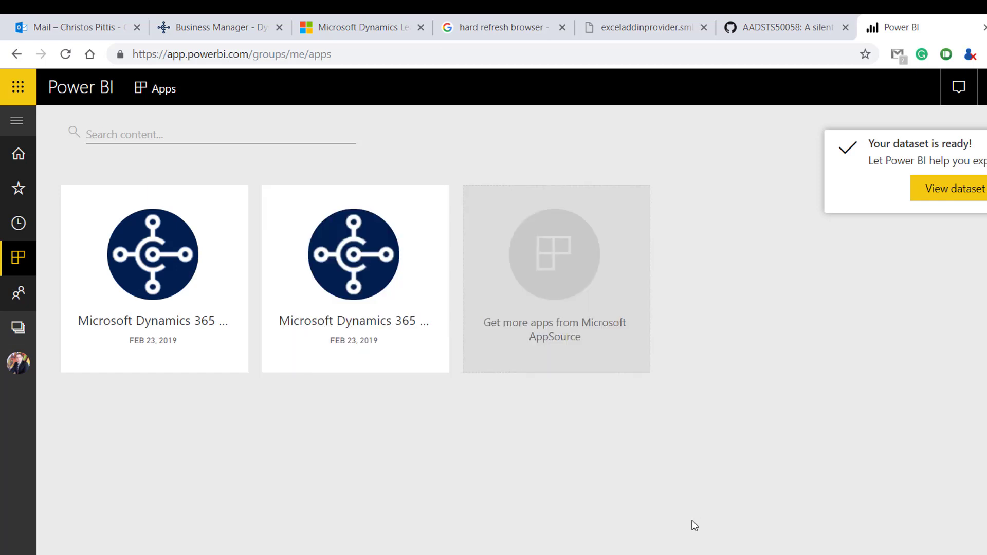
Switch on Keep data up to date for the Customers Information CRONUS UK Ltd dataset and apply
{"action": "left_click", "coordinate": [159, 260]}
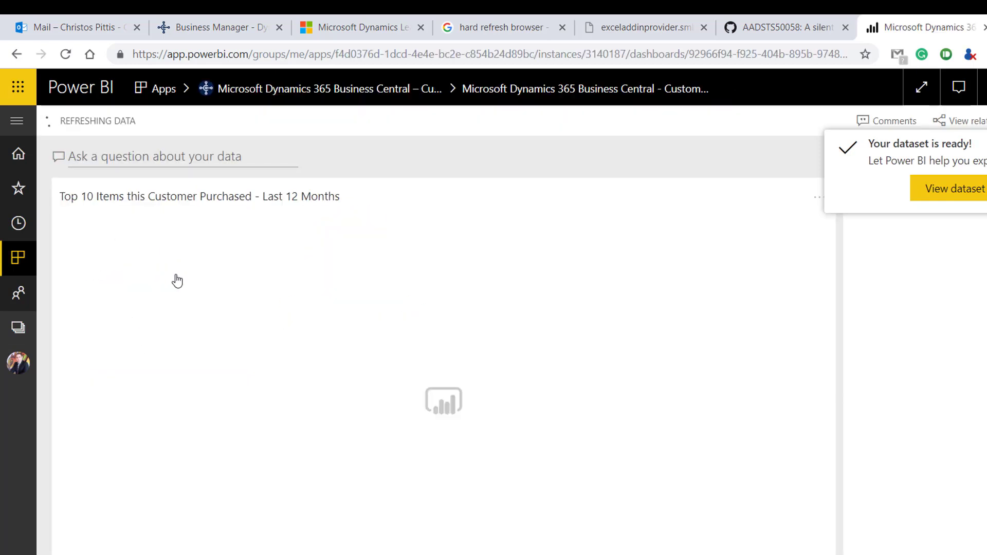
{"action": "left_click", "coordinate": [981, 87]}
{"action": "left_click", "coordinate": [893, 293]}
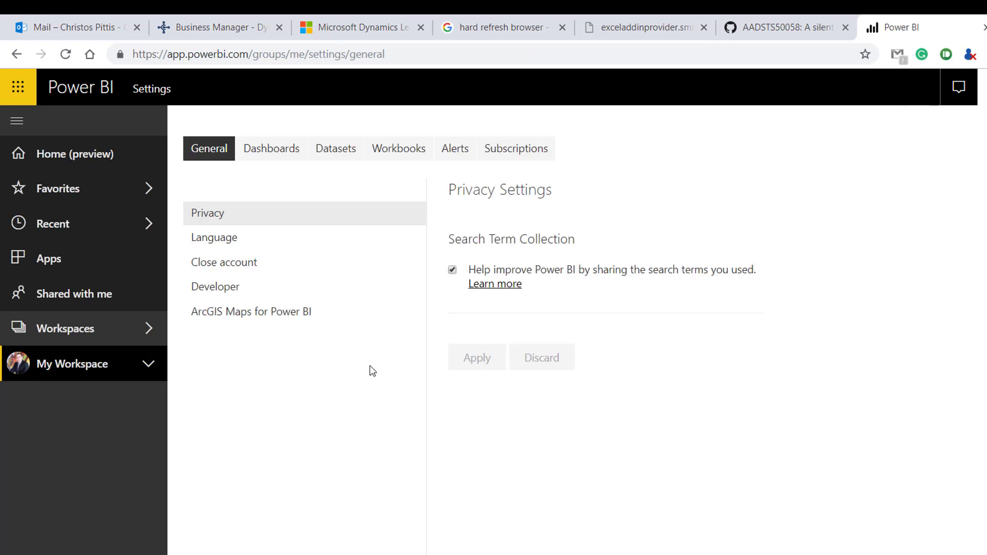
{"action": "left_click", "coordinate": [348, 153]}
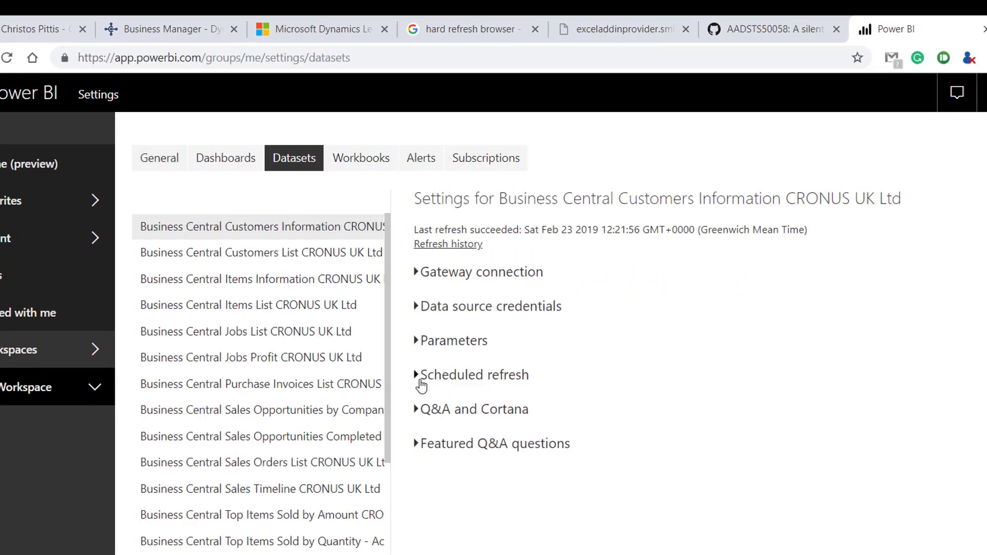
{"action": "left_click", "coordinate": [420, 383]}
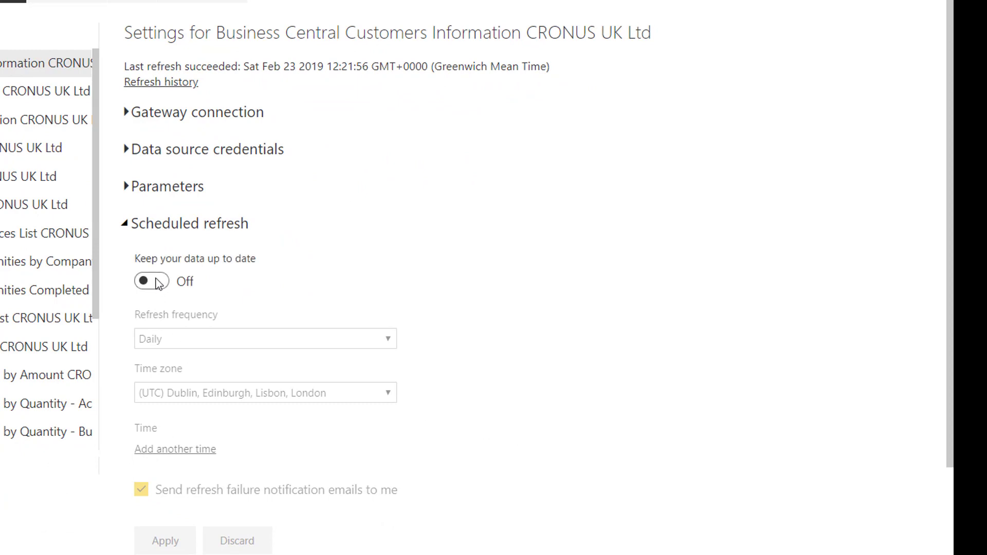
{"action": "left_click", "coordinate": [157, 282]}
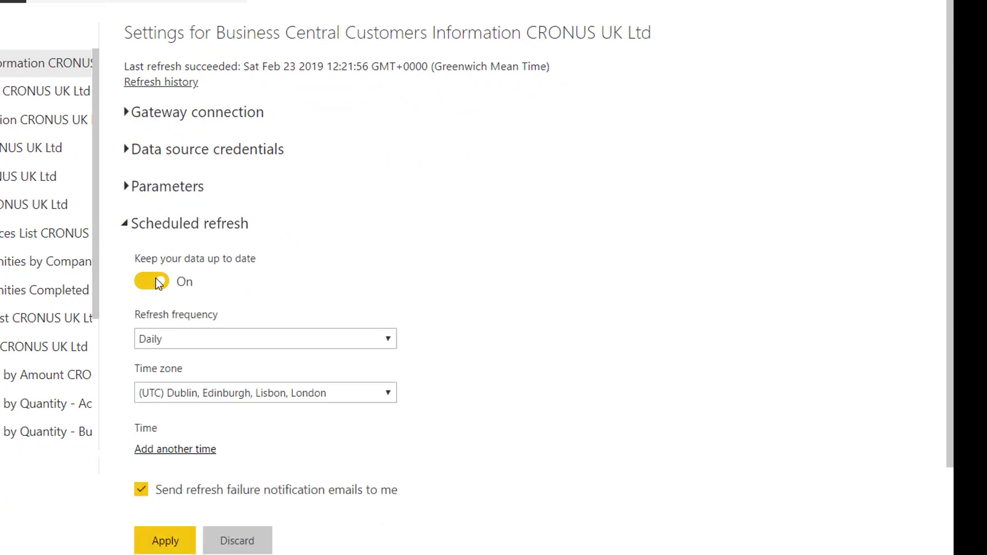
{"action": "left_click", "coordinate": [176, 541]}
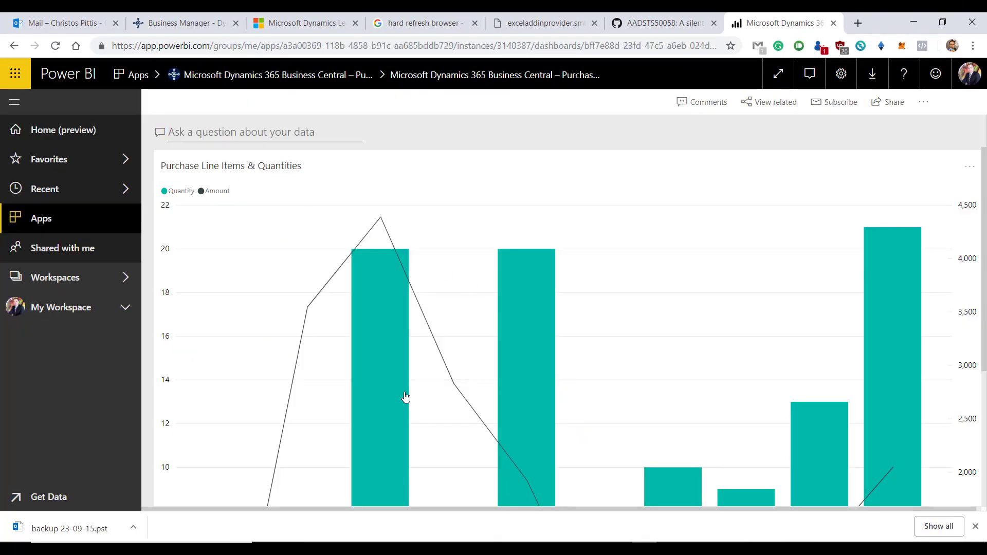
{"action": "scroll", "coordinate": [483, 400], "scroll_direction": "down", "scroll_amount": 4}
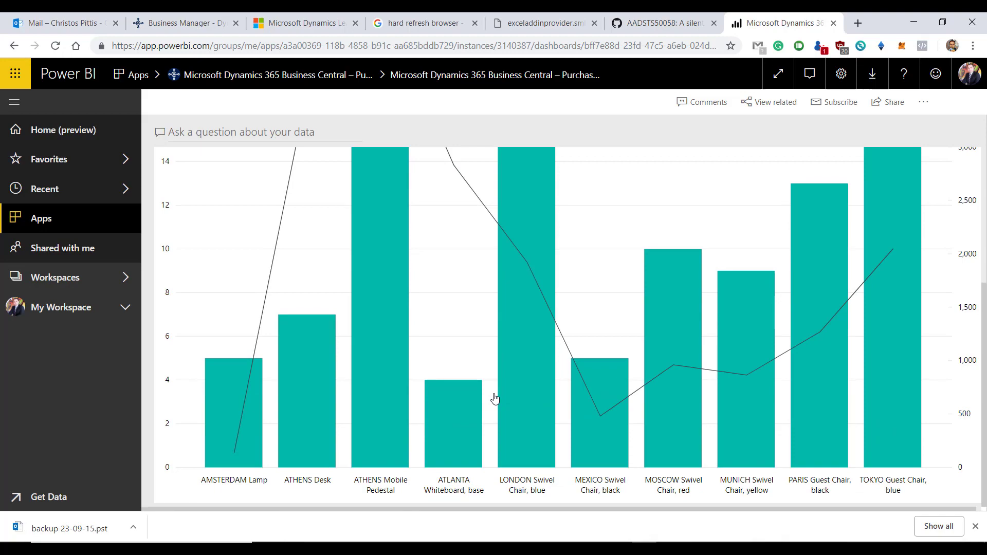
{"action": "scroll", "coordinate": [494, 399], "scroll_direction": "up", "scroll_amount": 5}
Back in Business Central, choose Select Report from the role centre's Power BI Reports part
{"action": "key", "text": "ctrl+2"}
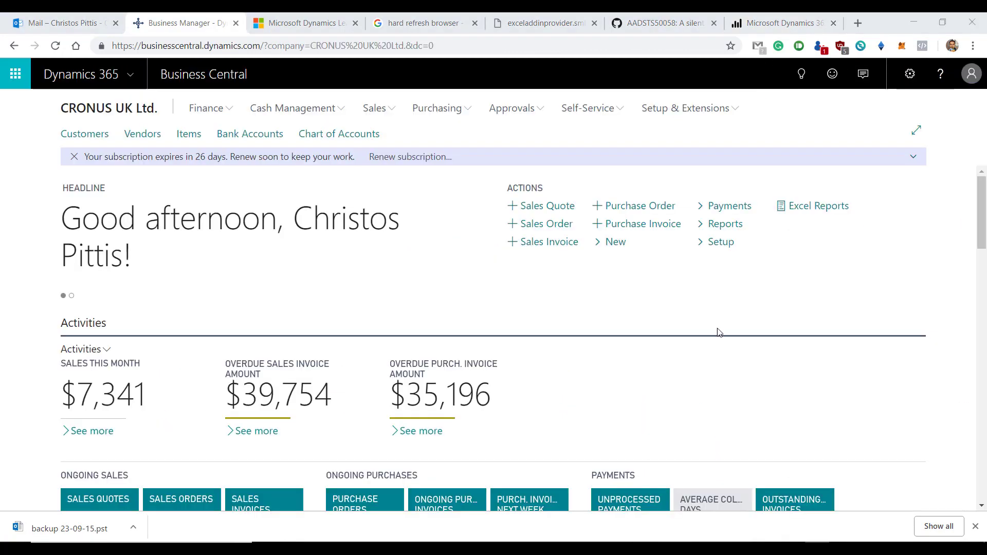
{"action": "scroll", "coordinate": [802, 373], "scroll_direction": "down", "scroll_amount": 20}
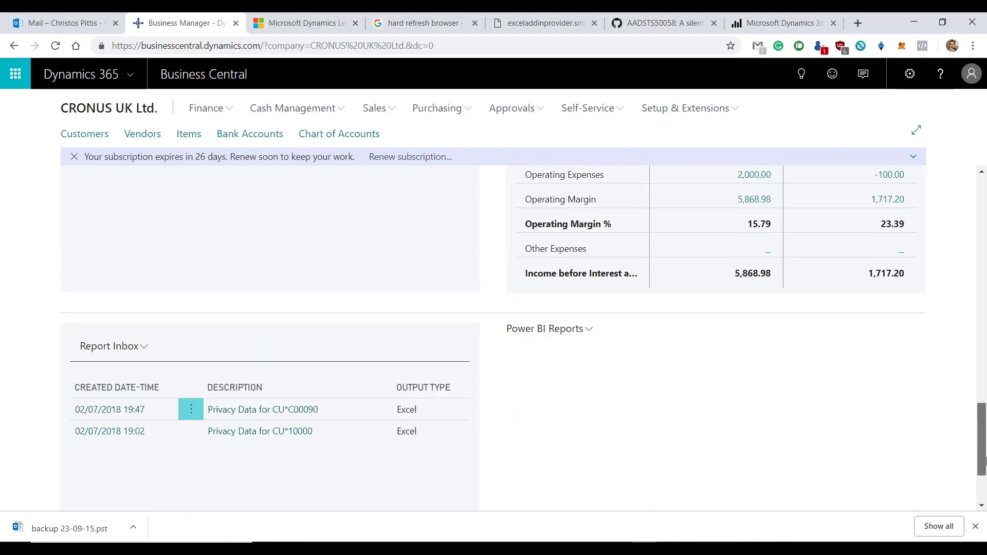
{"action": "scroll", "coordinate": [983, 461], "scroll_direction": "down", "scroll_amount": 1}
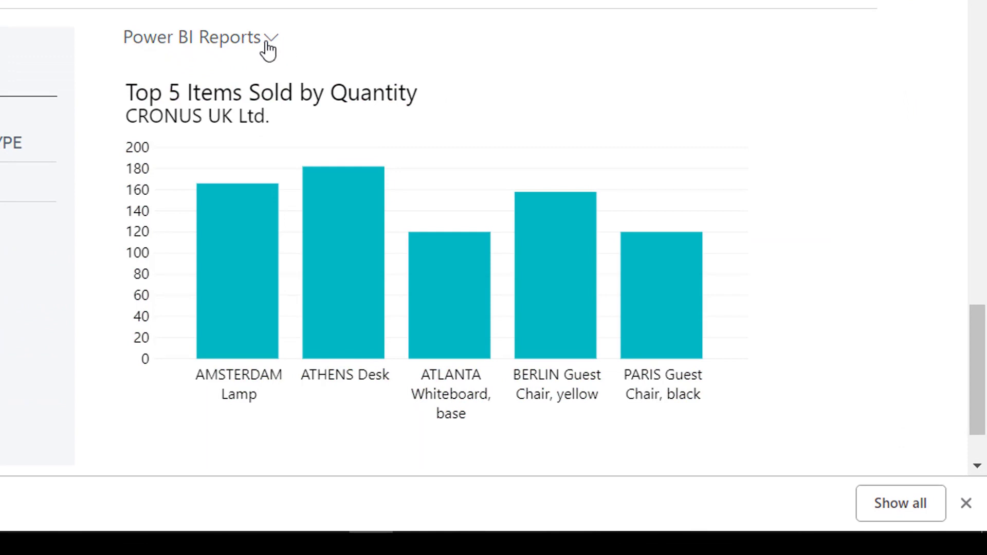
{"action": "scroll", "coordinate": [258, 73], "scroll_direction": "down", "scroll_amount": 2}
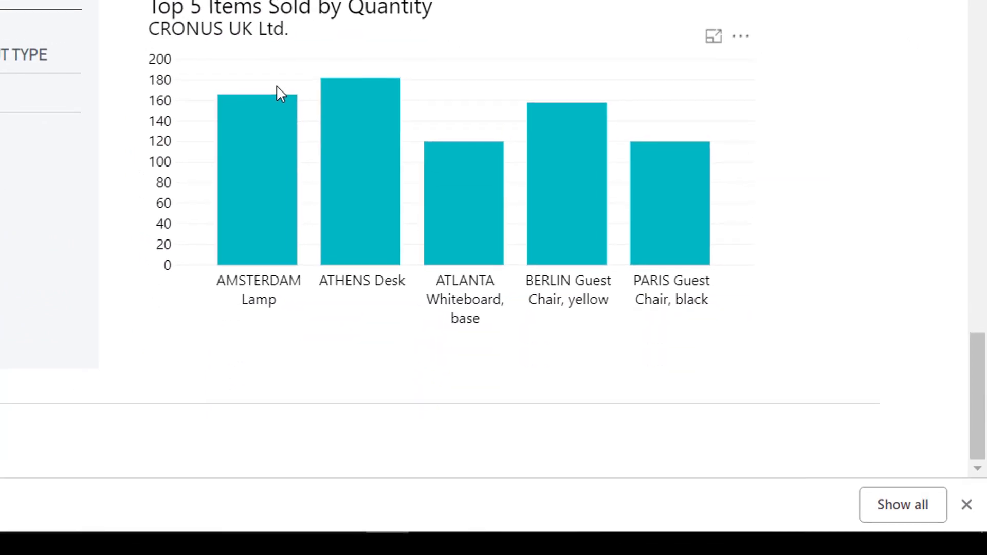
{"action": "scroll", "coordinate": [278, 85], "scroll_direction": "up", "scroll_amount": 2}
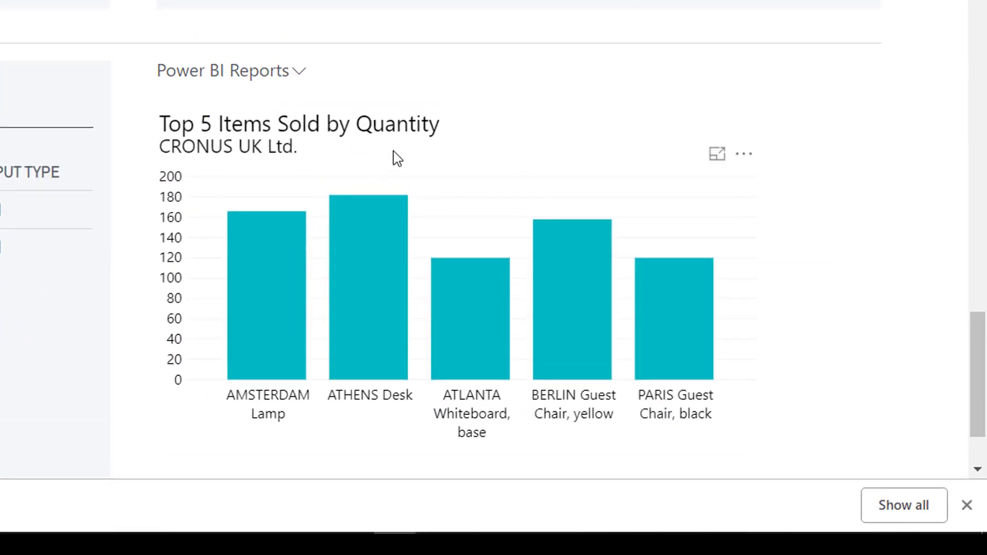
{"action": "left_click", "coordinate": [306, 75]}
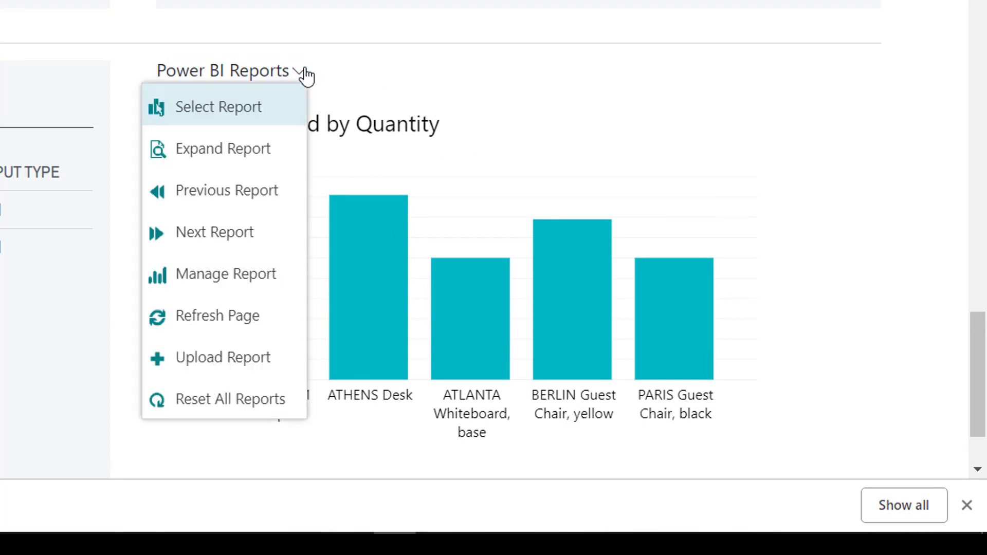
{"action": "left_click", "coordinate": [251, 111]}
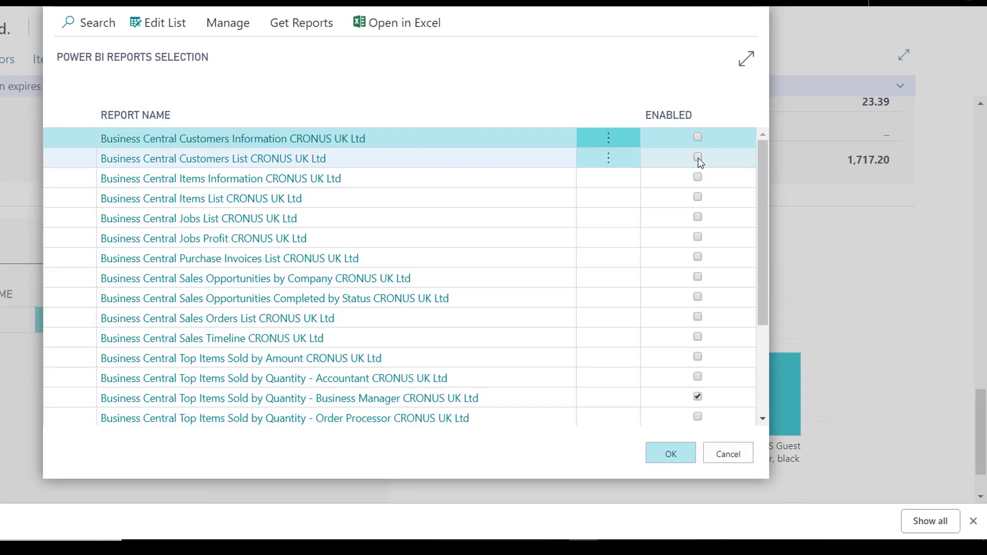
Enable the Customers List, Purchase Invoices List and Finance reports, then advance to Purchase Line Items
{"action": "left_click", "coordinate": [699, 159]}
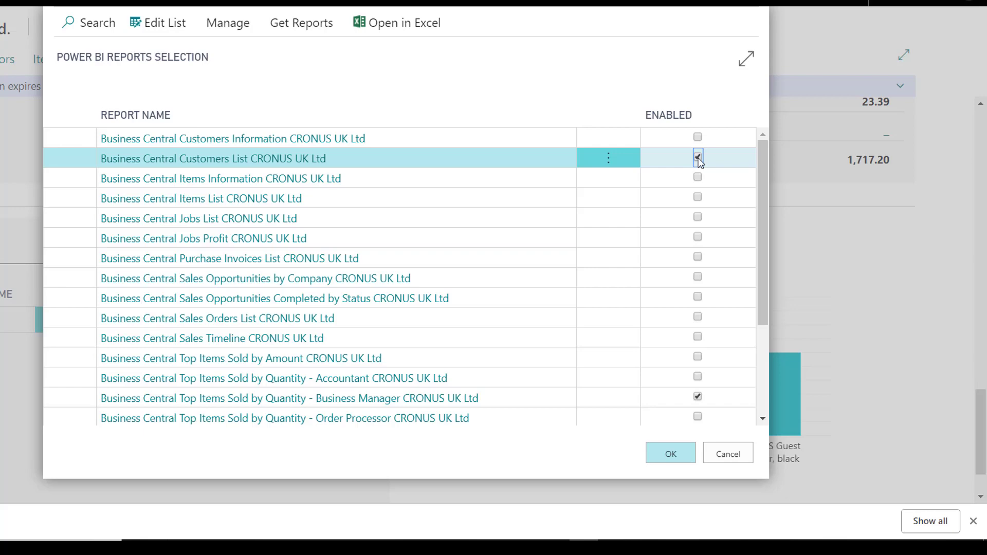
{"action": "scroll", "coordinate": [608, 350], "scroll_direction": "down", "scroll_amount": 3}
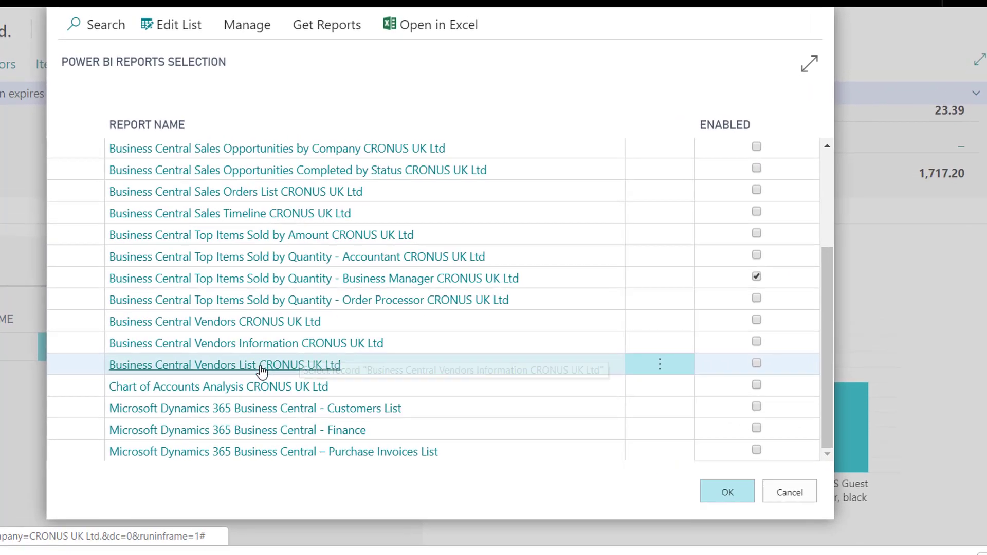
{"action": "left_click", "coordinate": [703, 418]}
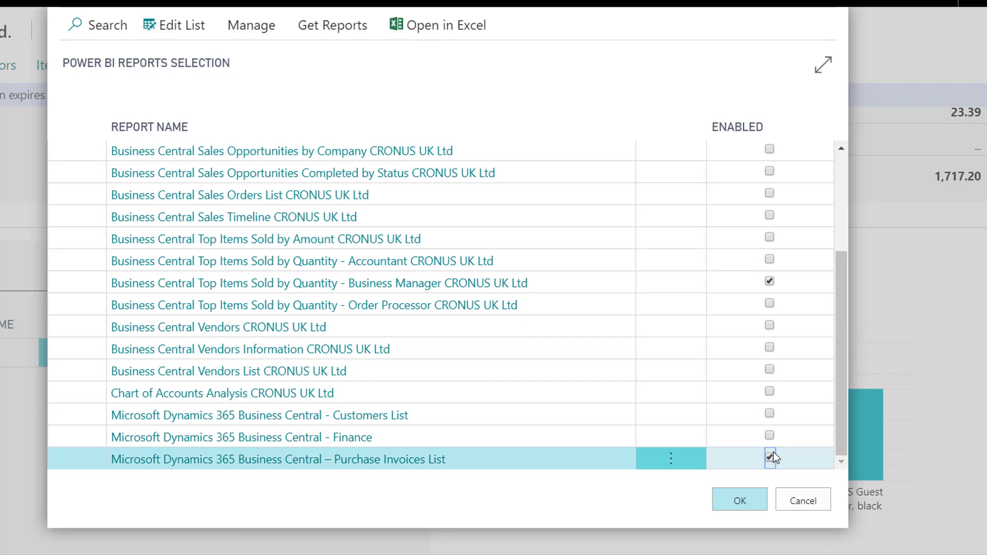
{"action": "left_click", "coordinate": [770, 436]}
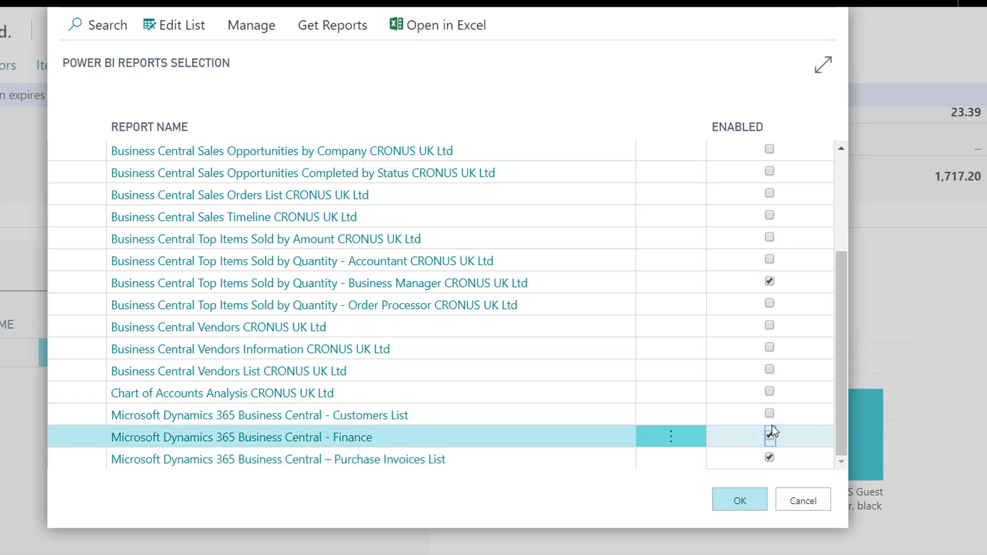
{"action": "left_click", "coordinate": [769, 414]}
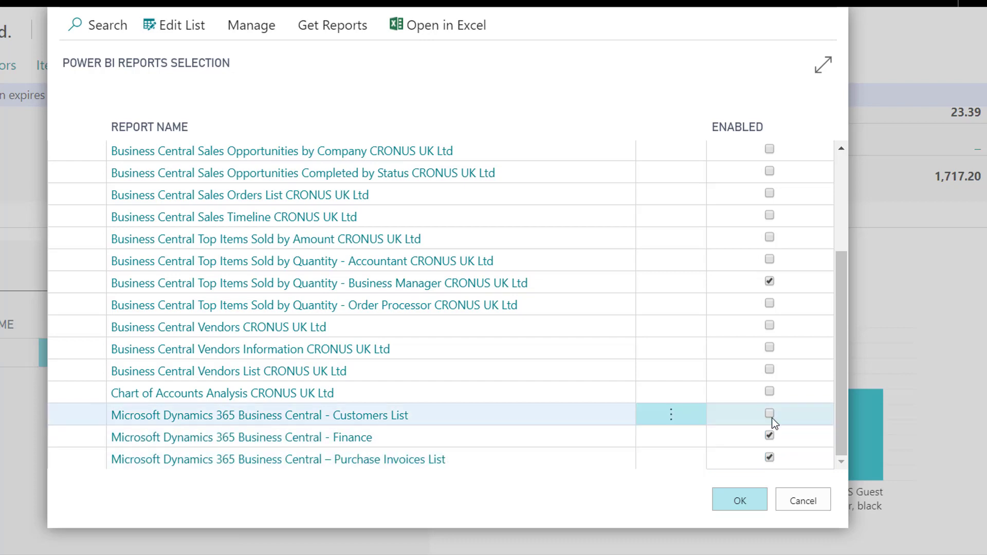
{"action": "left_click", "coordinate": [740, 501]}
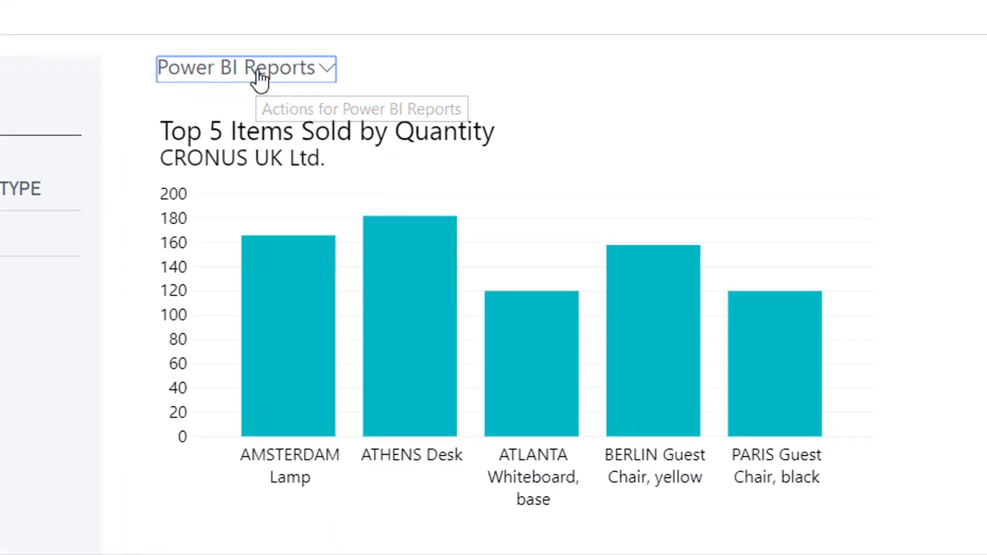
{"action": "left_click", "coordinate": [260, 77]}
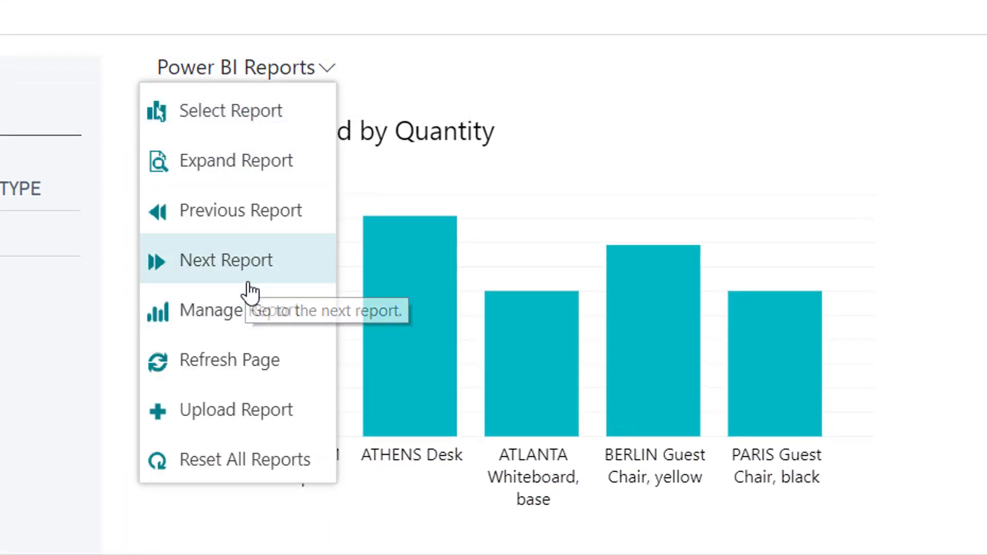
{"action": "left_click", "coordinate": [249, 264]}
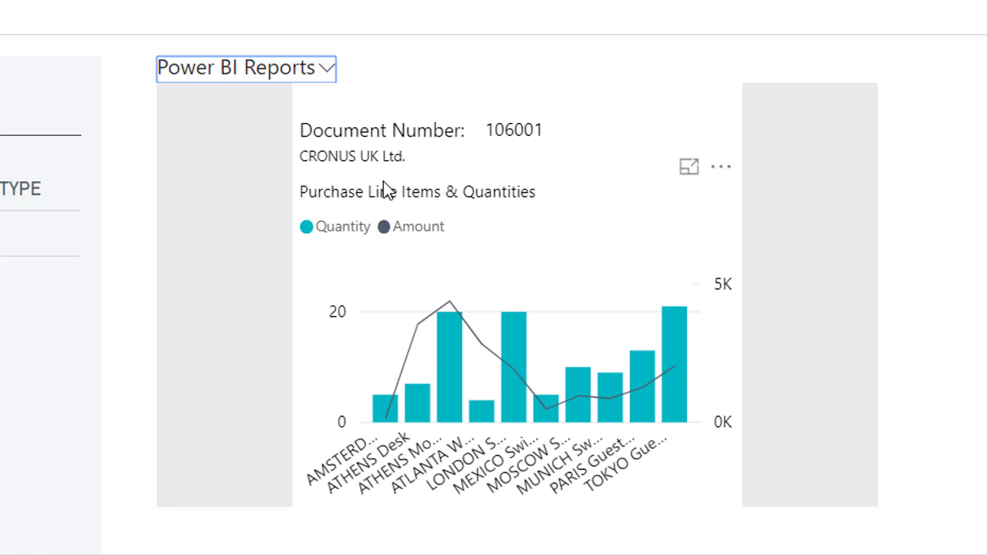
Search Tell Me for purchase invoices and open the Purchase Invoices list page
{"action": "scroll", "coordinate": [423, 166], "scroll_direction": "up", "scroll_amount": 10}
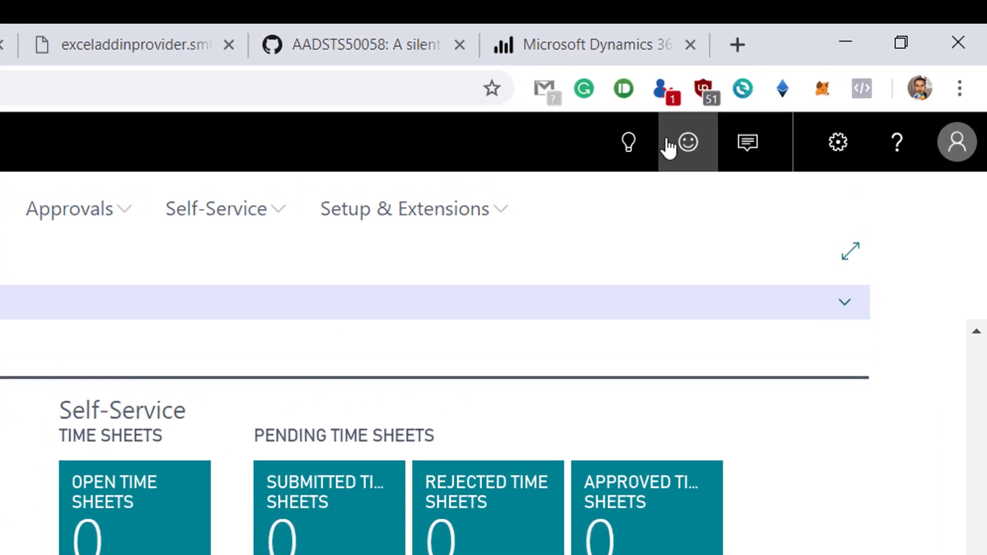
{"action": "left_click", "coordinate": [753, 93]}
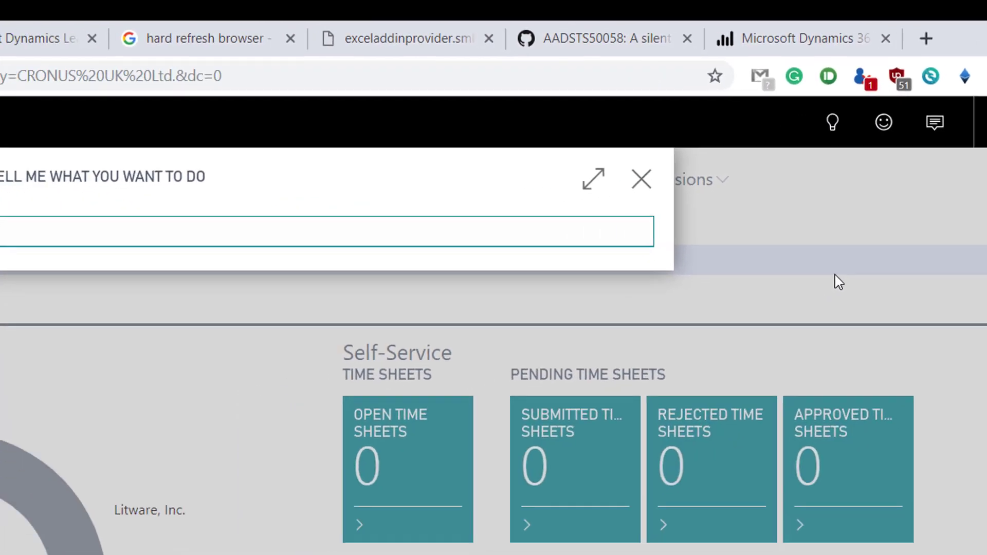
{"action": "type", "text": "purchase invoices"}
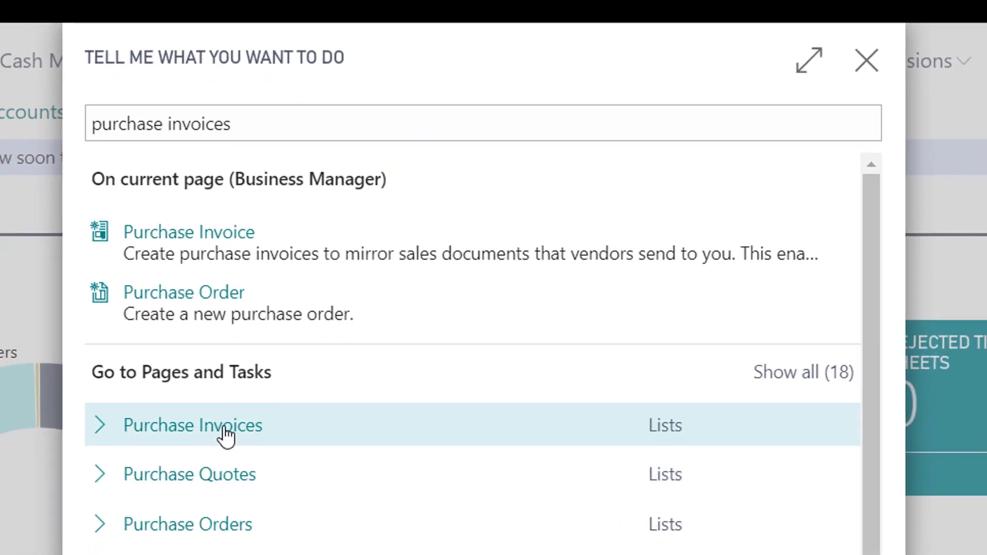
{"action": "left_click", "coordinate": [226, 436]}
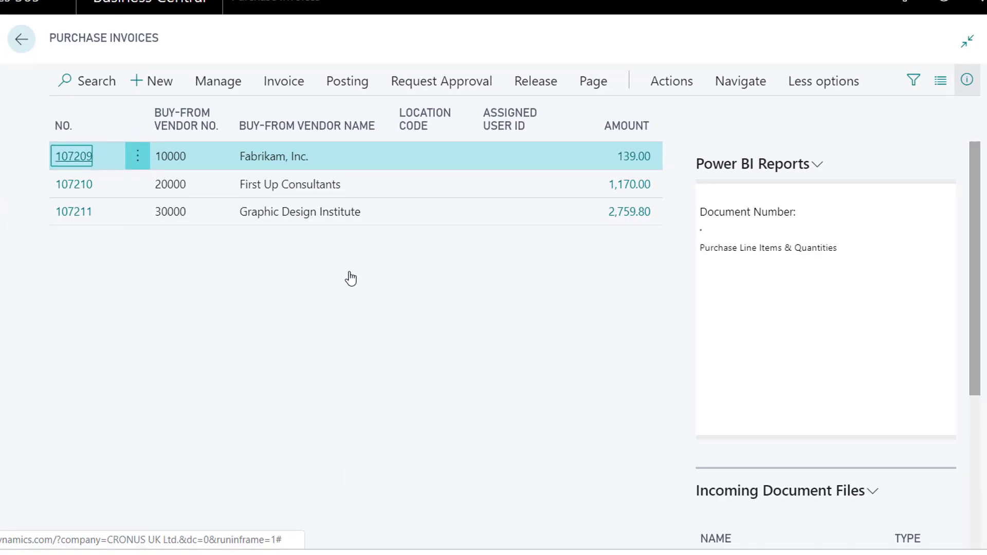